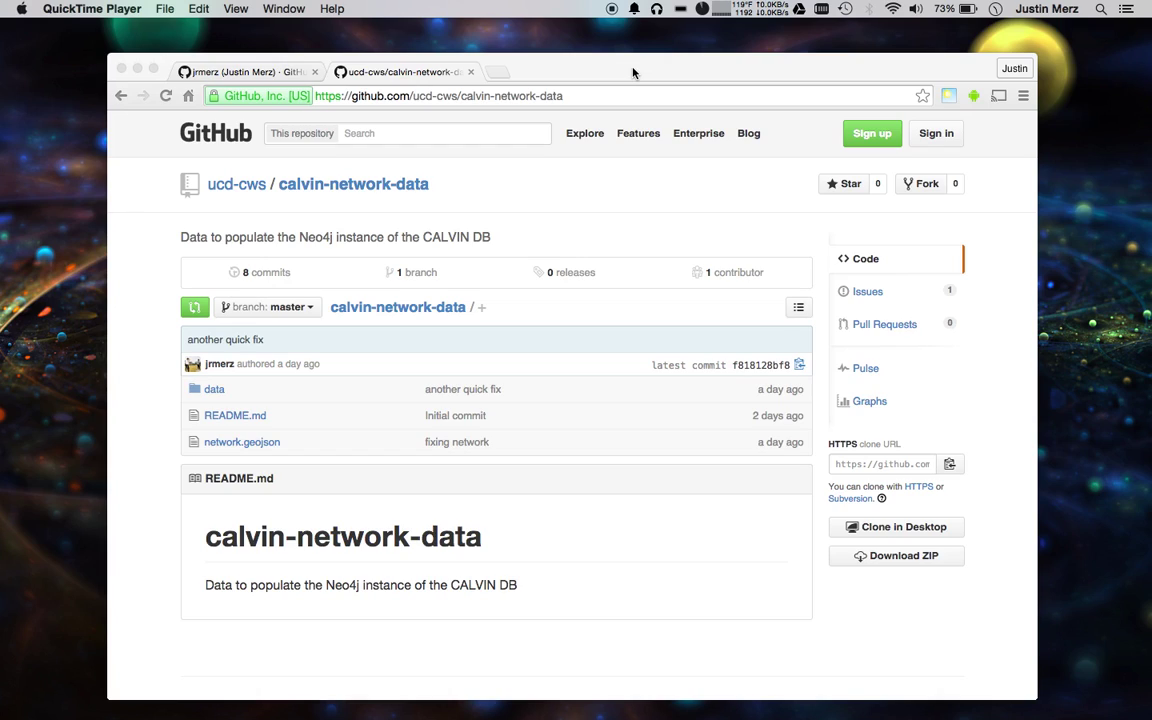
Browse data > nodes > AGG_COACH and preview its node.geojson map.
left_click(216, 391)
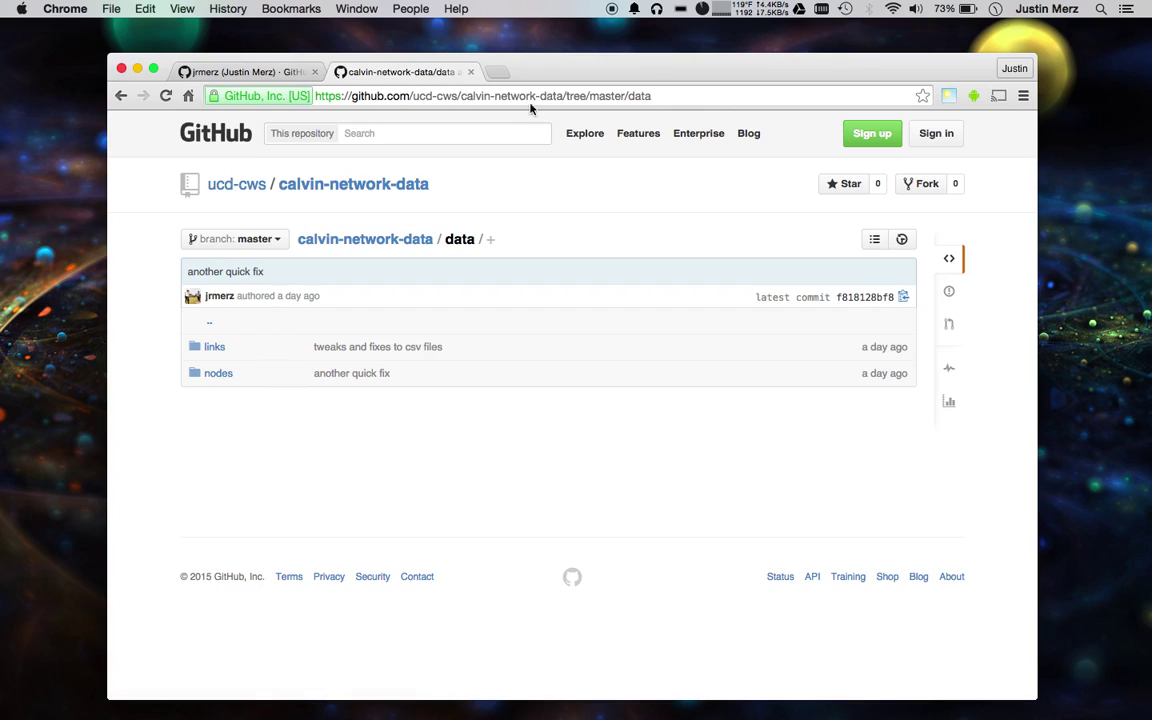
left_click(215, 375)
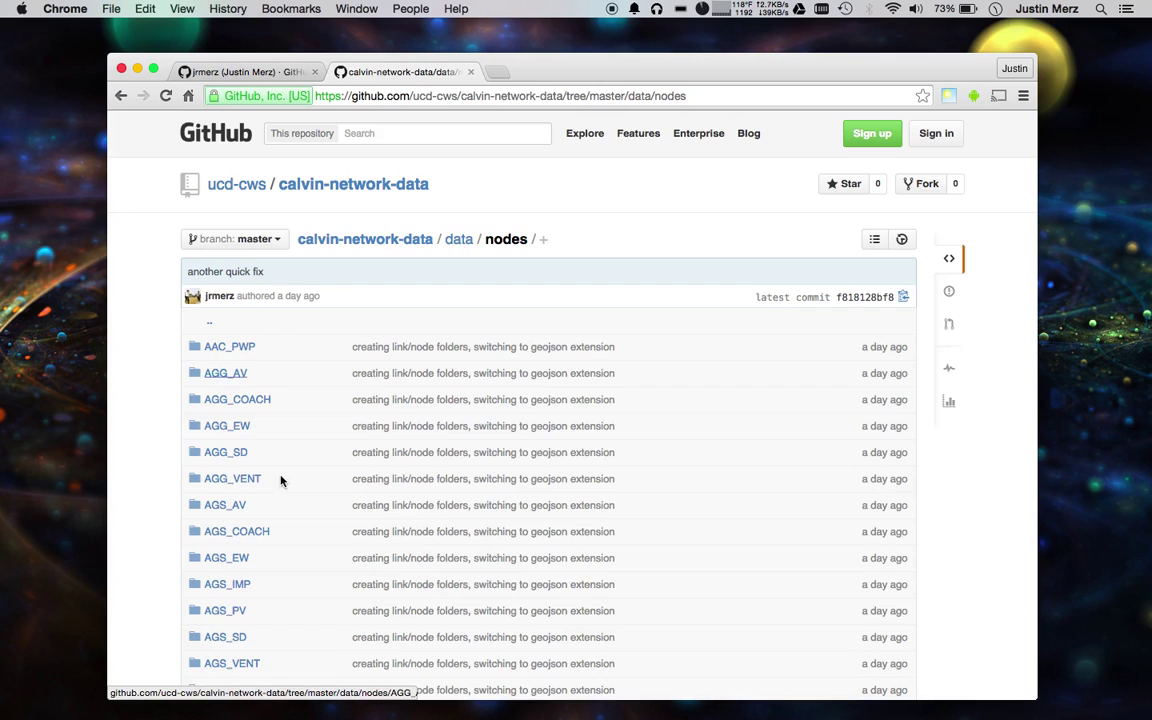
left_click(231, 403)
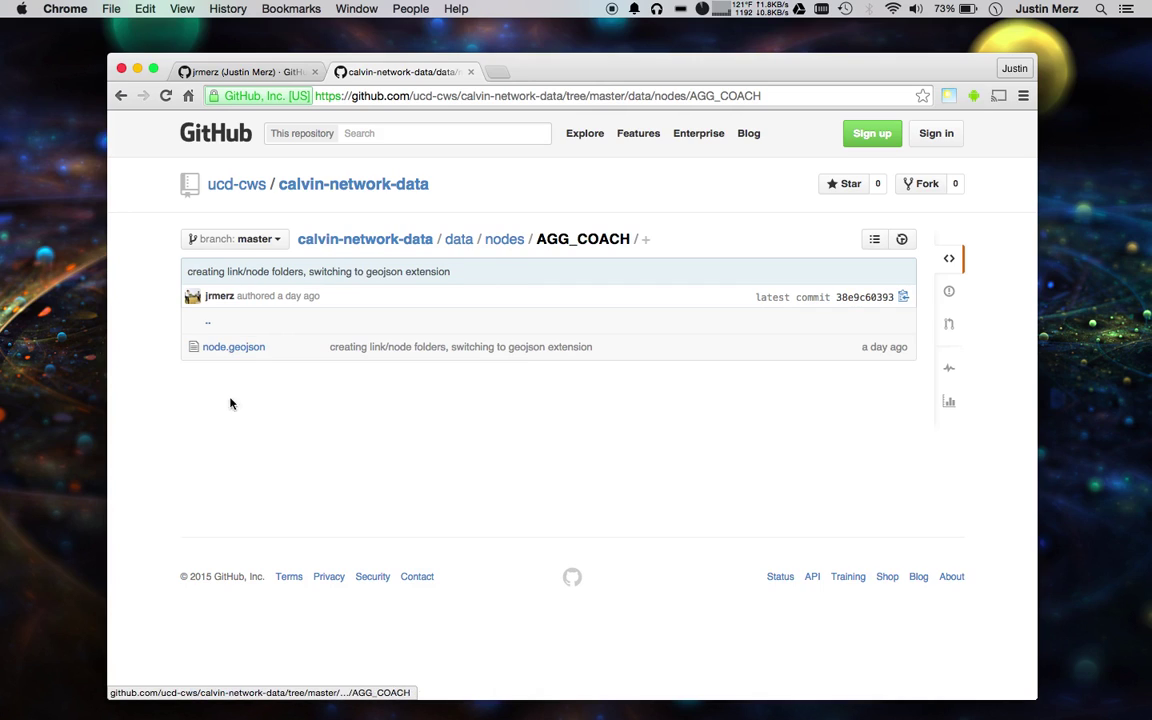
left_click(229, 350)
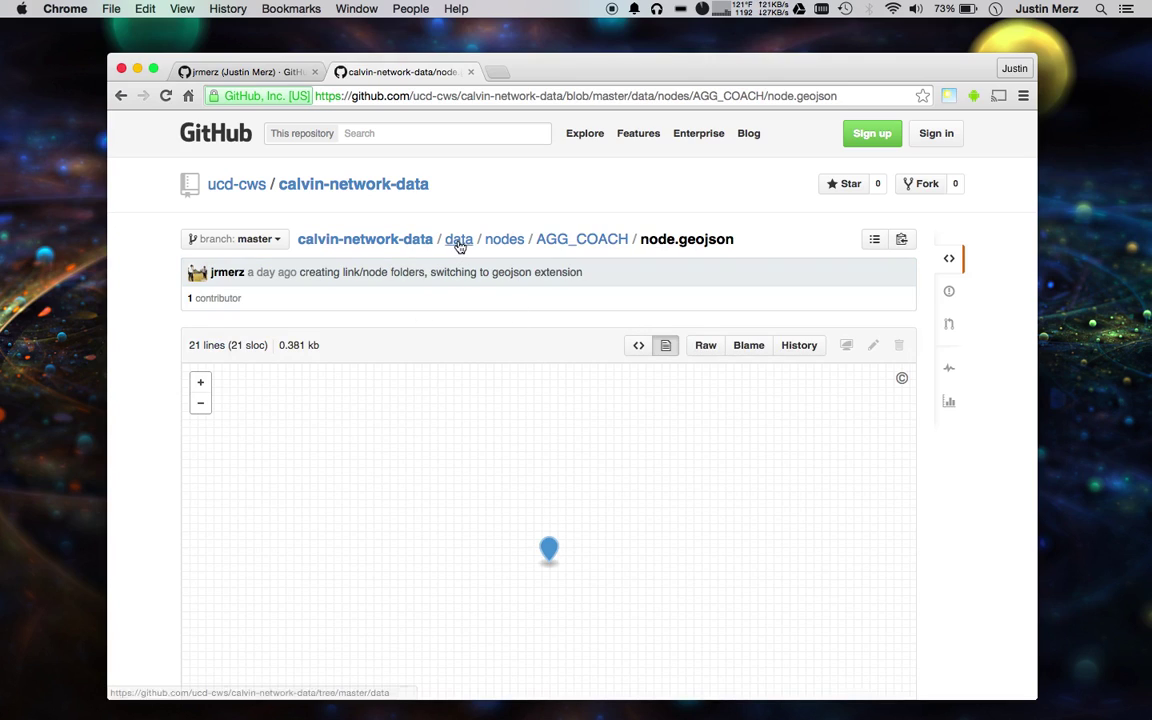
Preview the whole-network network.geojson map from the repository's main page.
left_click(425, 238)
left_click(231, 443)
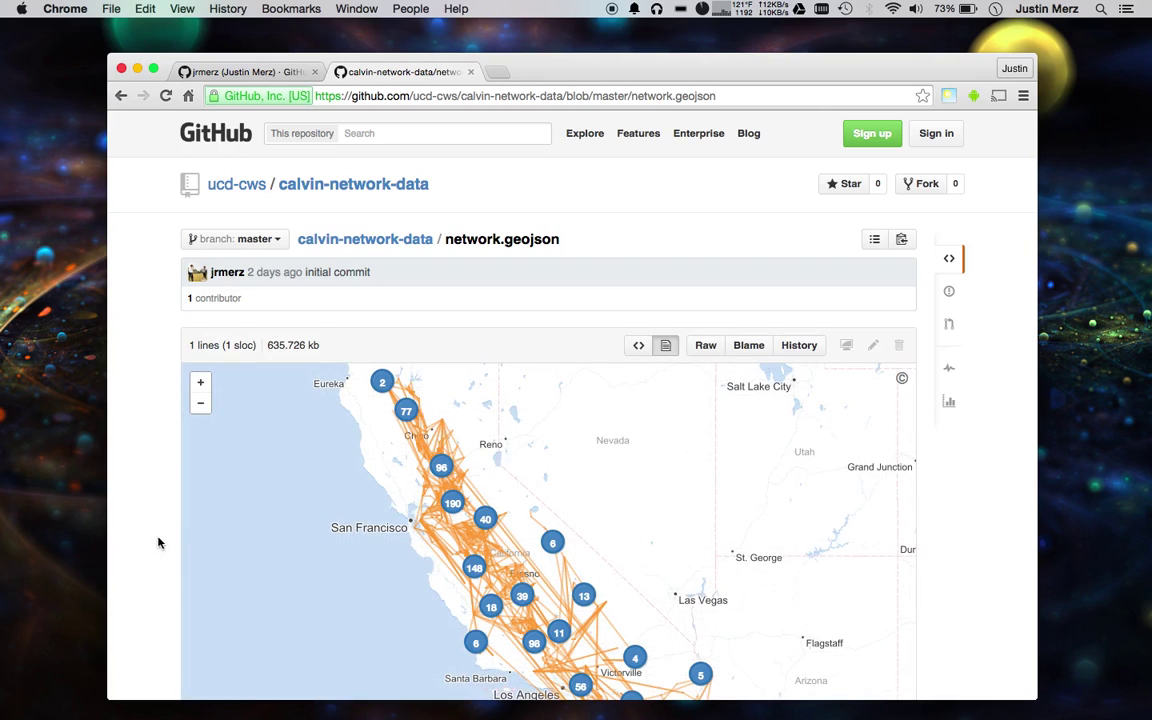
scroll(159, 540, "down", 2)
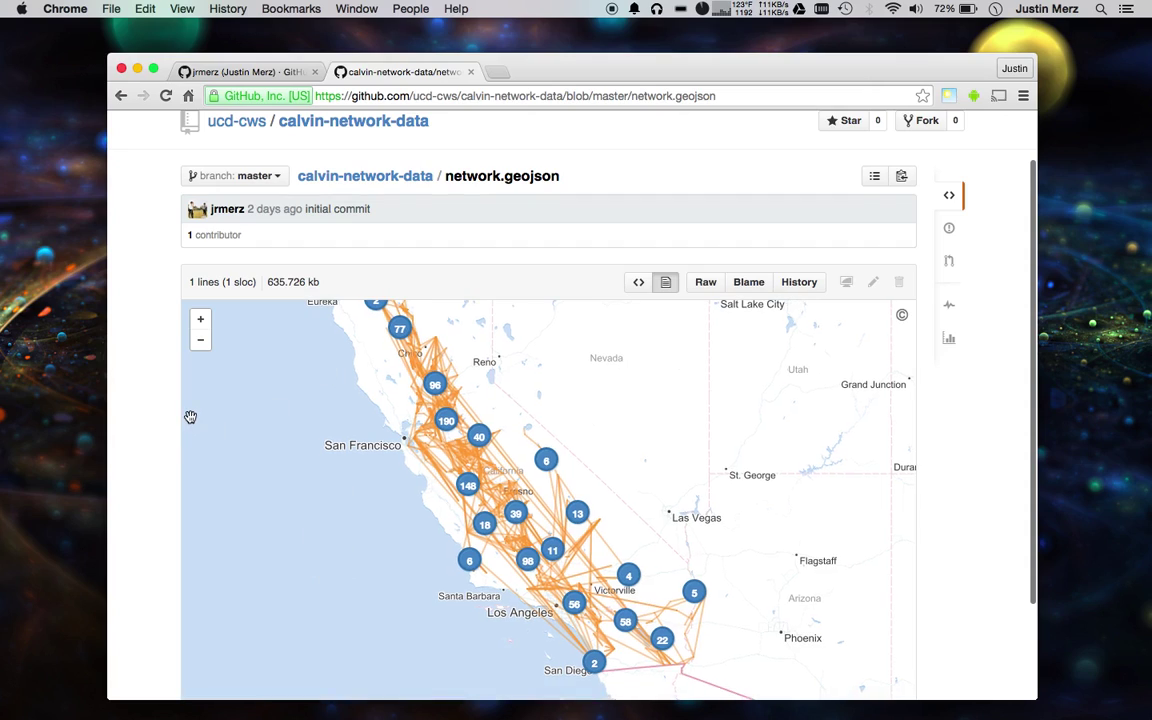
left_click(380, 186)
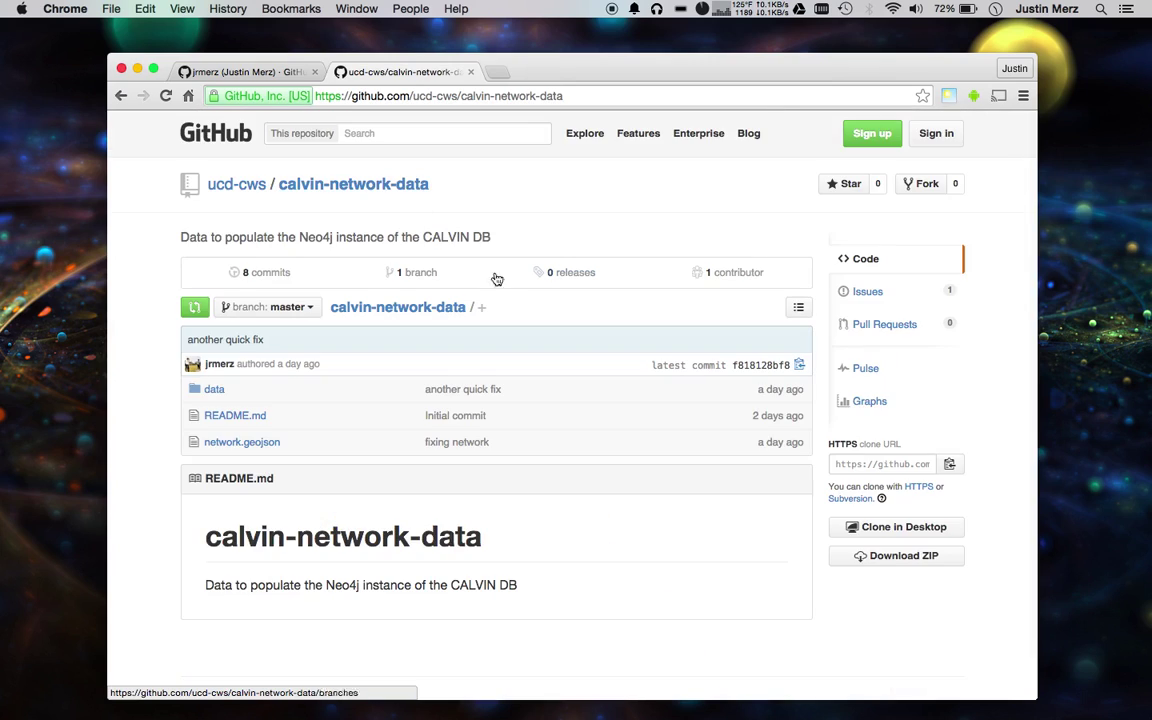
Show the user's repository list, scroll through it and reload it.
left_click(255, 78)
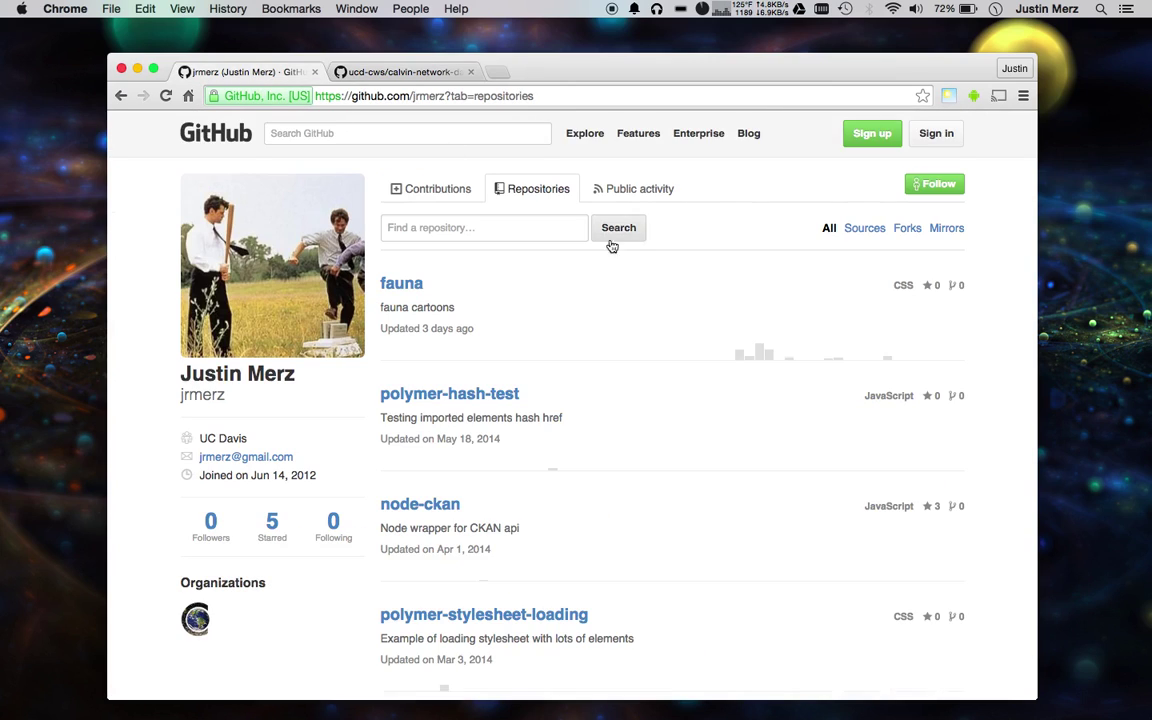
scroll(495, 458, "down", 5)
scroll(495, 458, "up", 5)
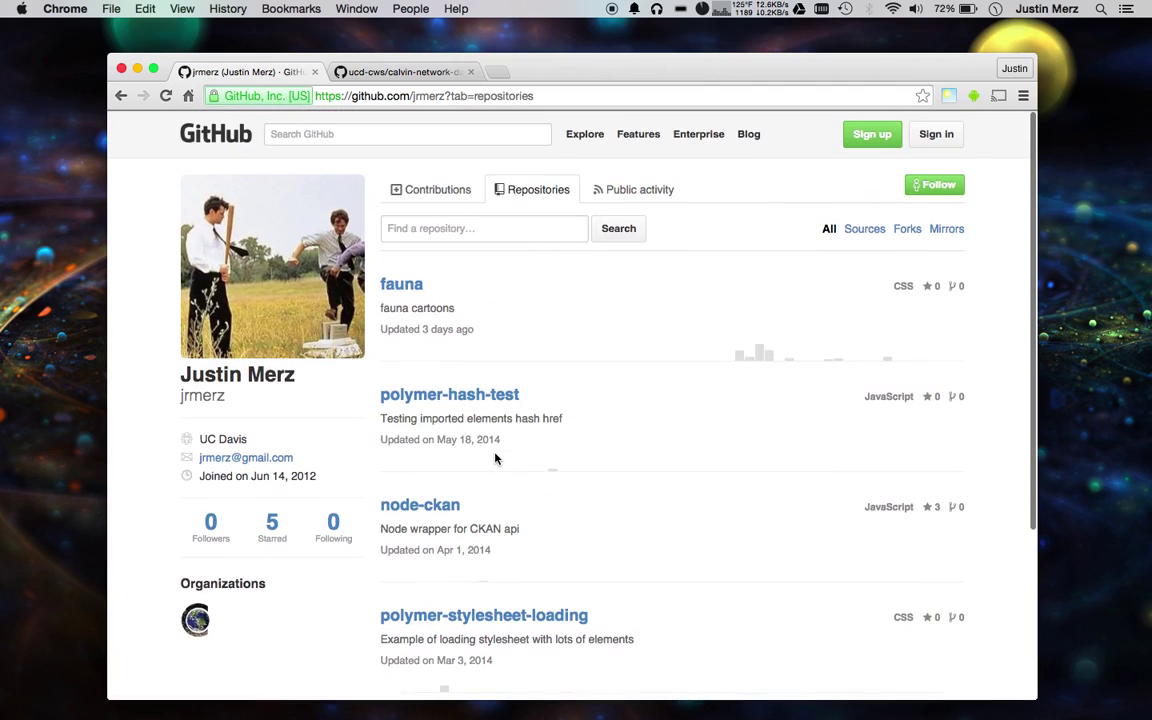
scroll(499, 617, "down", 5)
scroll(499, 617, "up", 5)
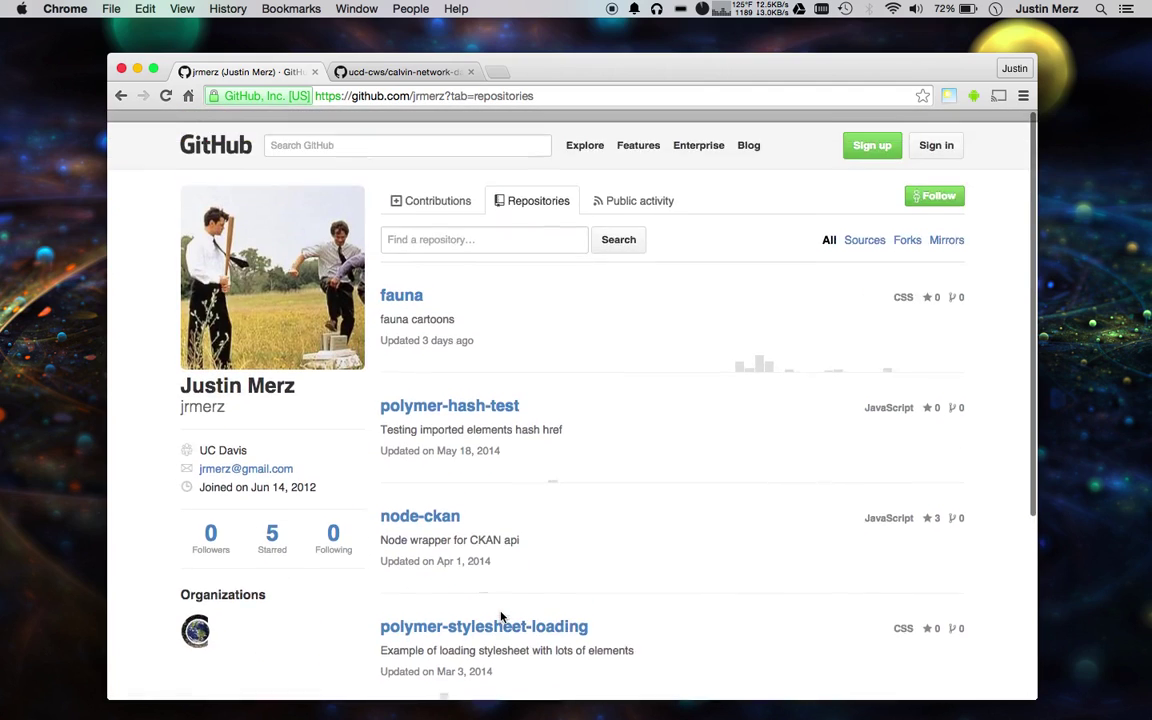
left_click(165, 95)
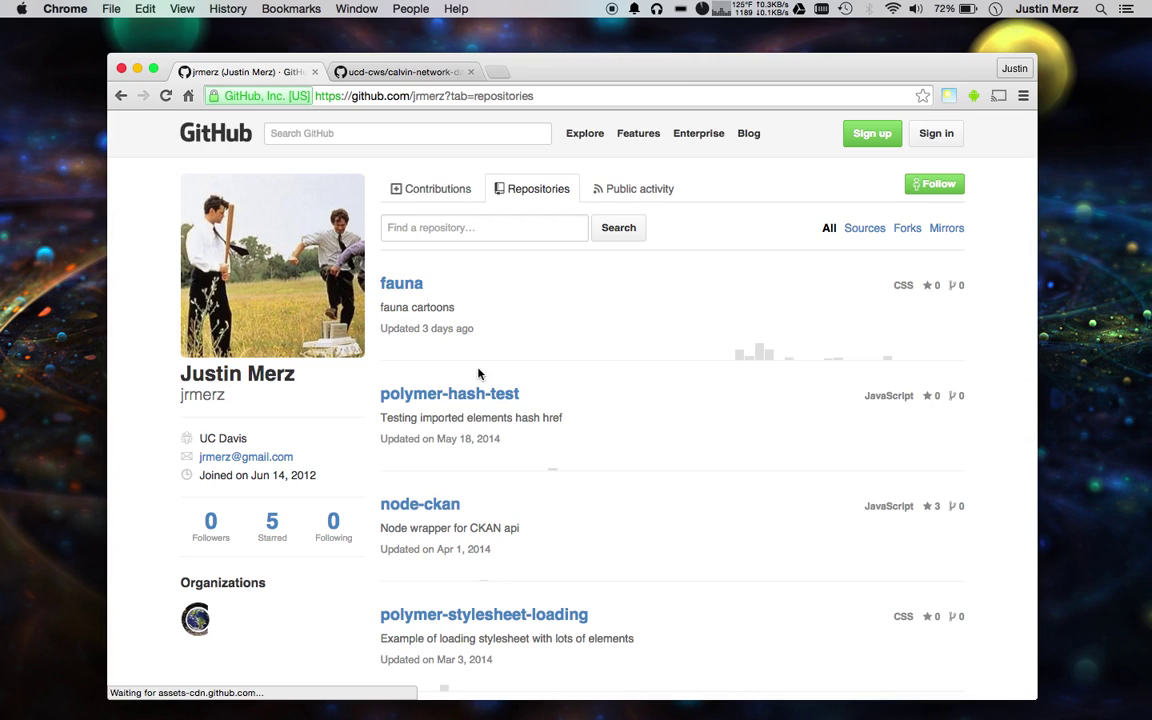
Minimize Chrome, close the Finder tmp window and bring CALVIN Network Editor forward.
left_click(137, 70)
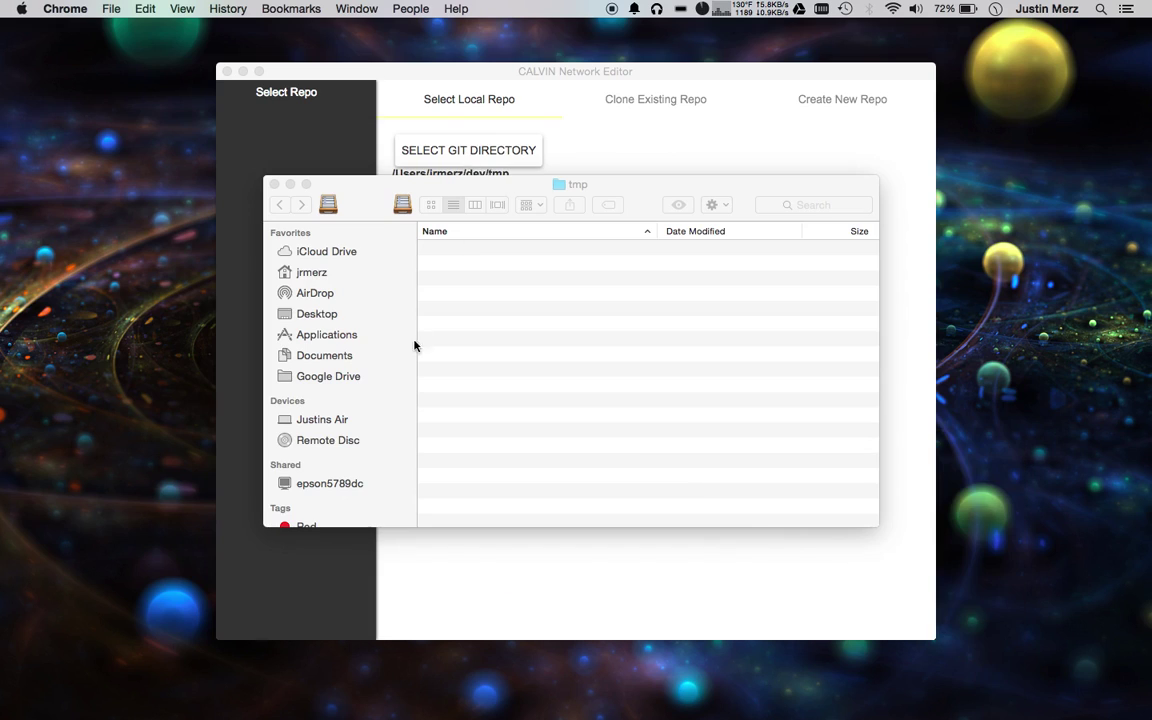
left_click_drag(640, 187, 437, 93)
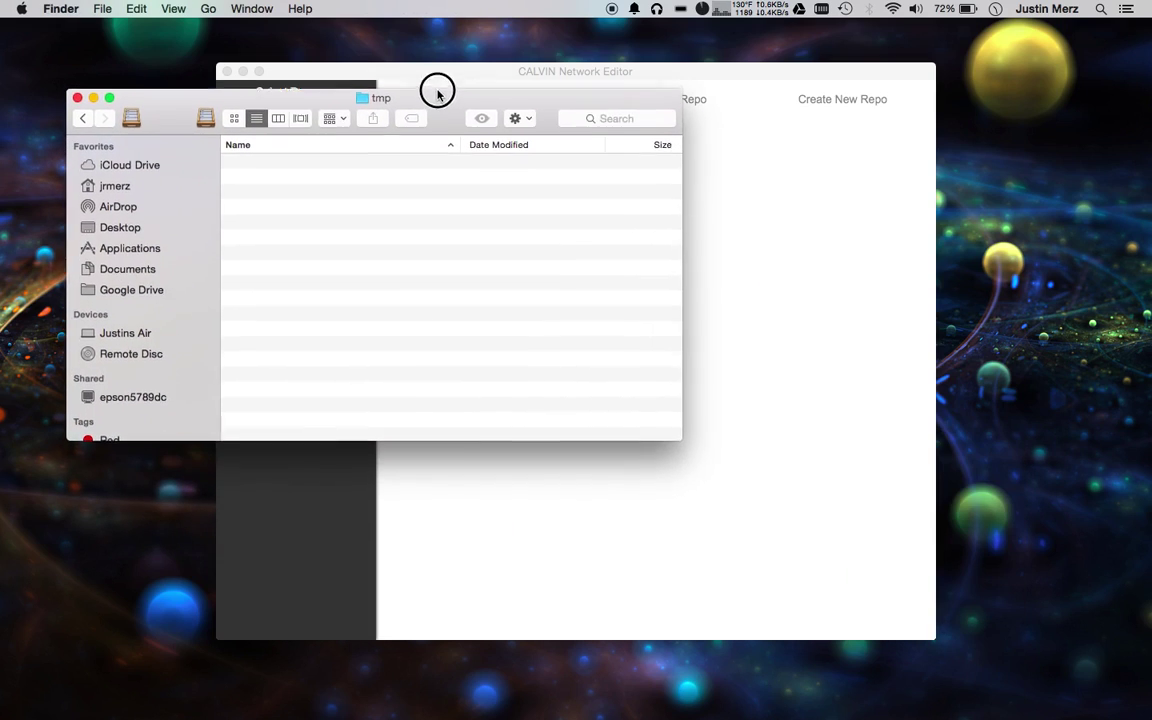
left_click(77, 91)
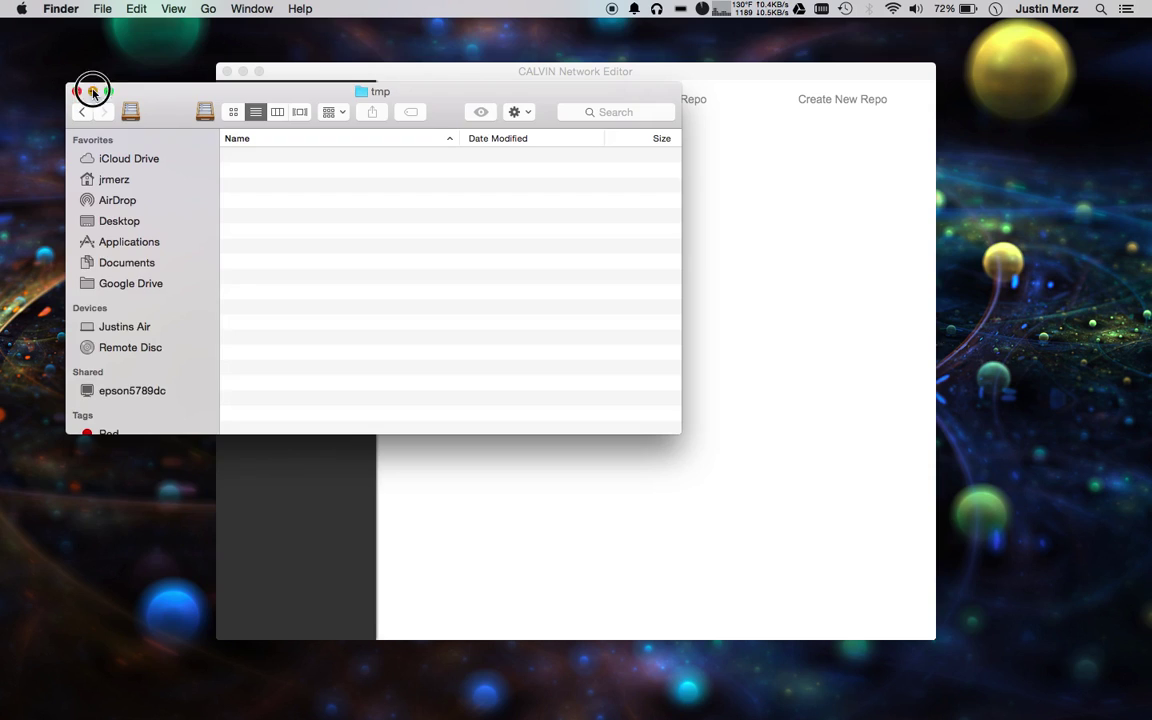
left_click(635, 350)
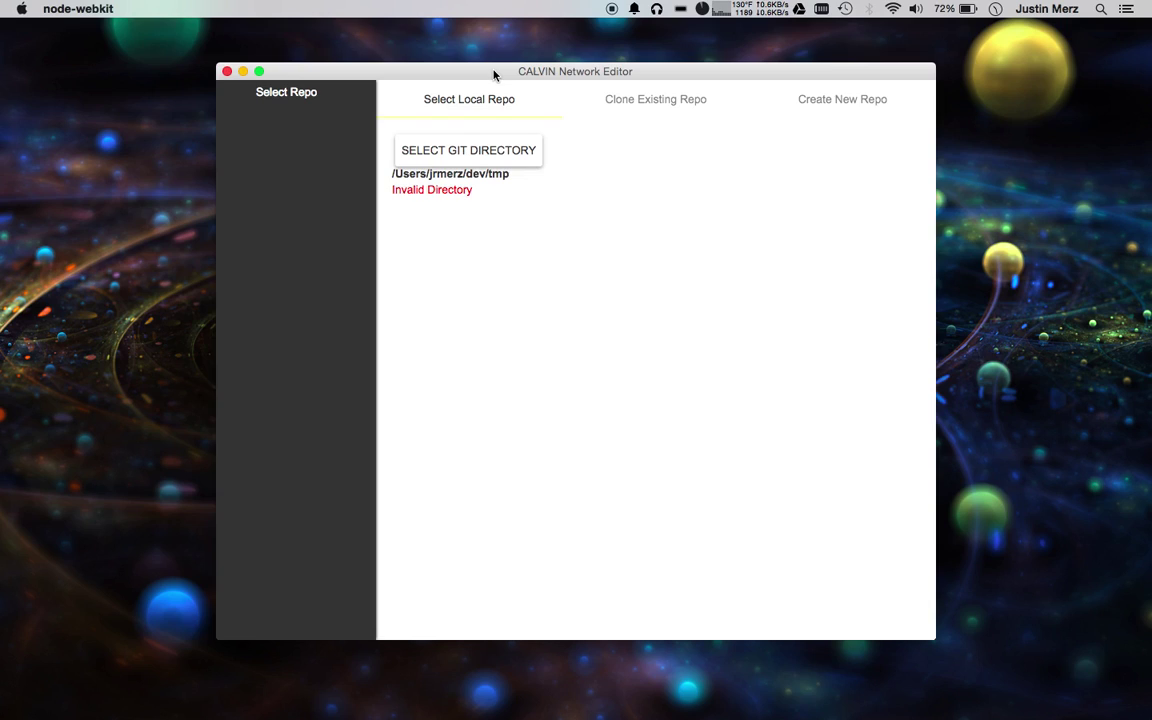
On Create New Repo, sign in with the GitHub username and password to list organizations.
left_click(820, 95)
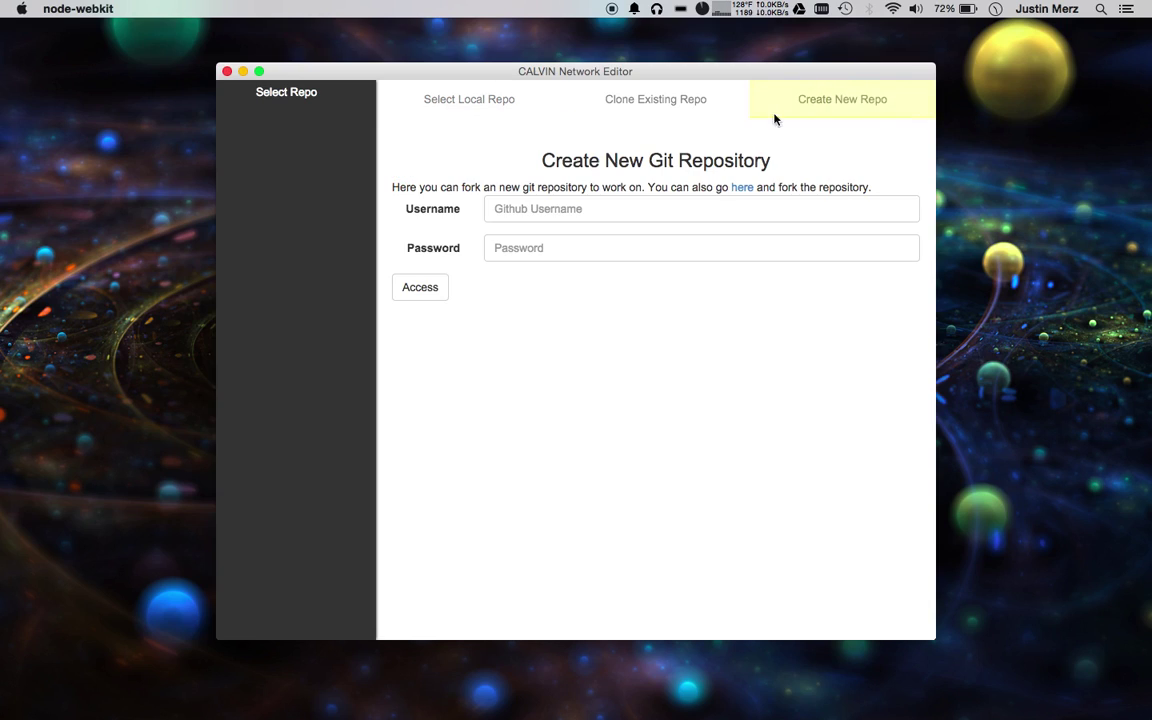
left_click(597, 206)
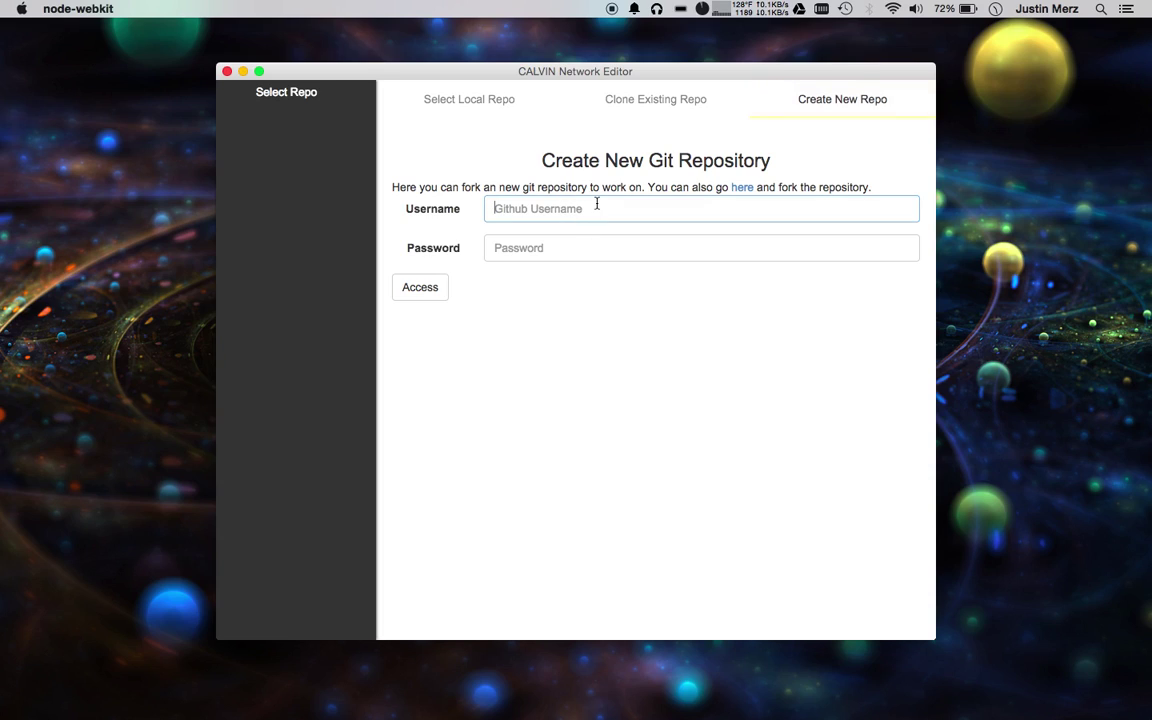
type("jrmerz")
key("Tab")
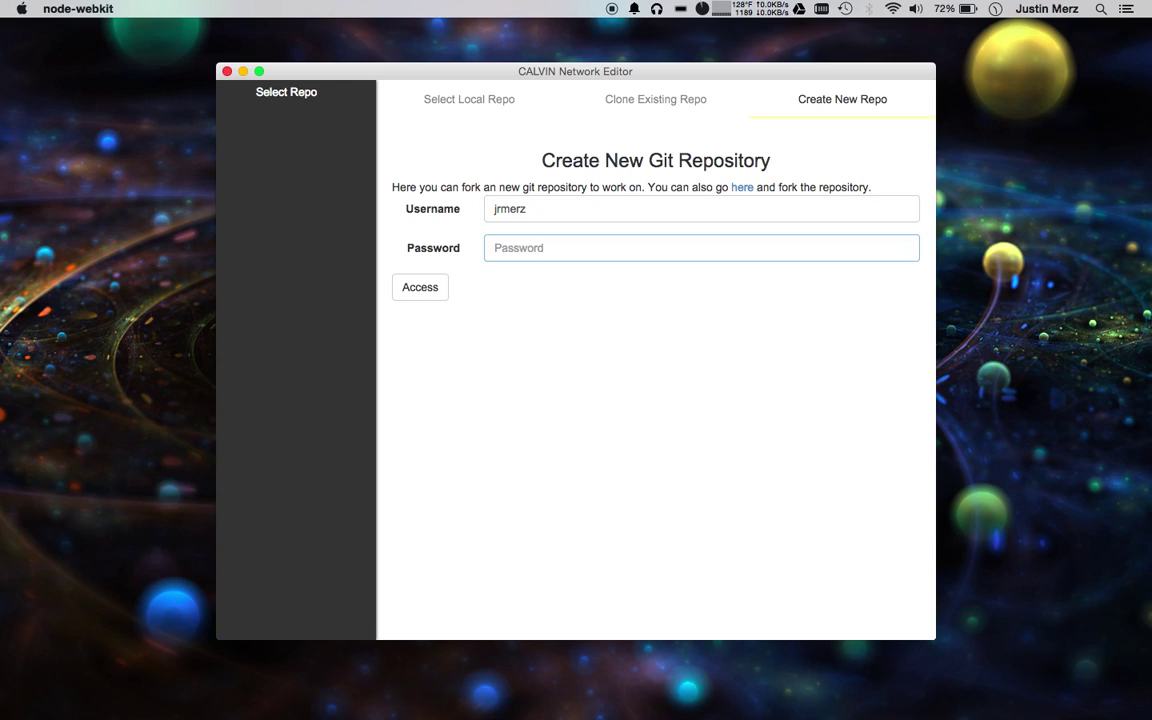
type("••")
left_click(420, 287)
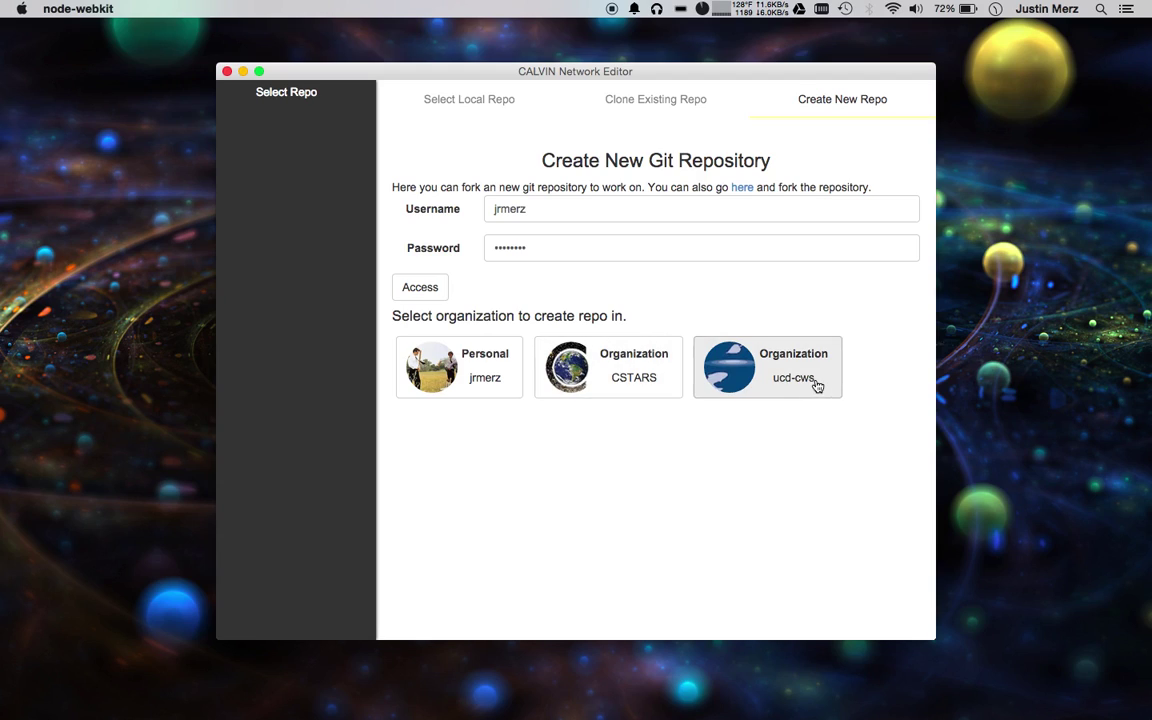
Choose the Personal account and the tmp folder as the clone directory.
left_click(462, 358)
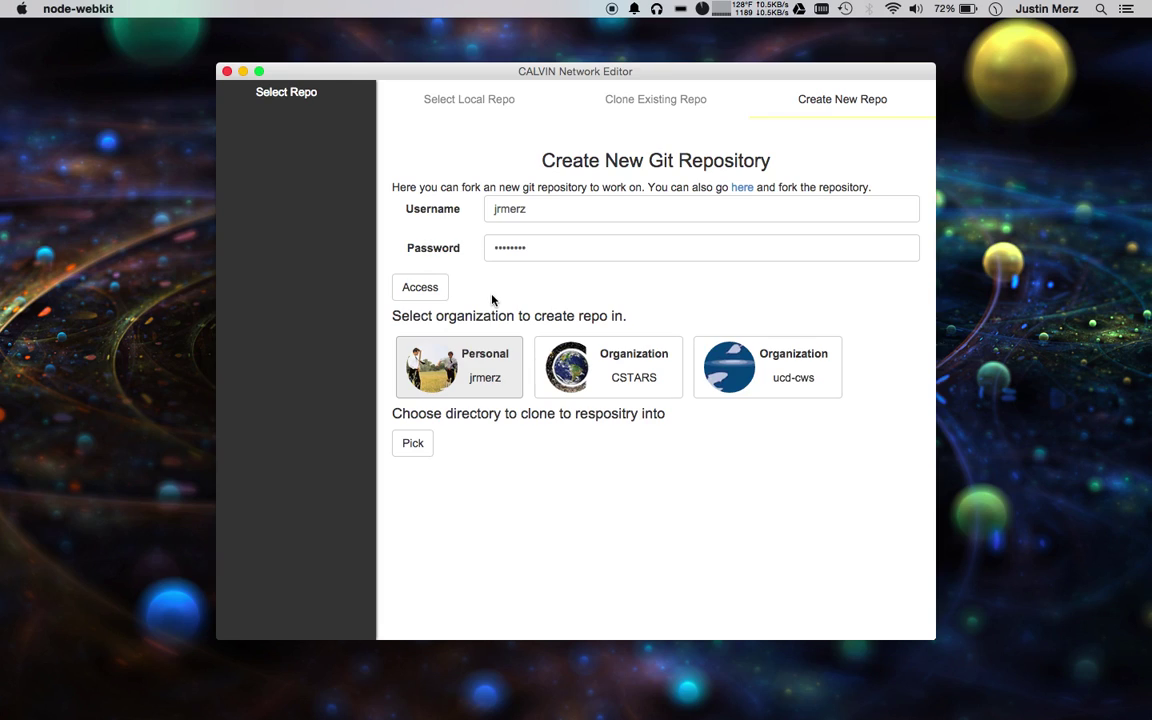
left_click(404, 447)
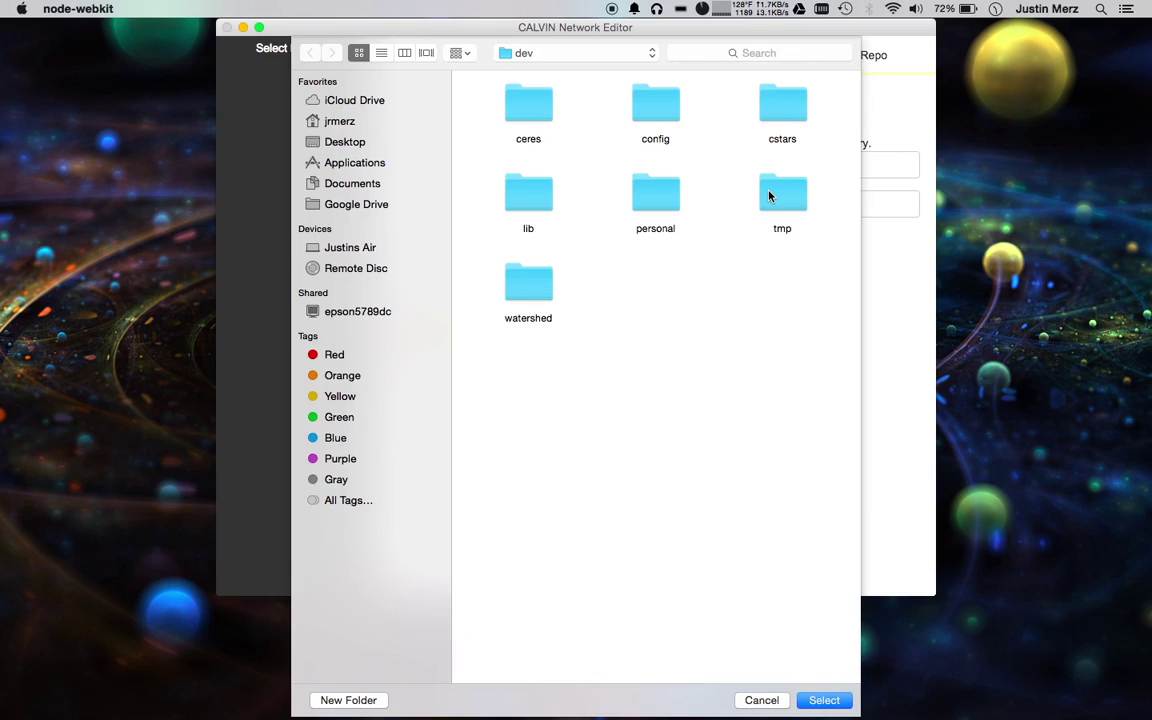
left_click(769, 196)
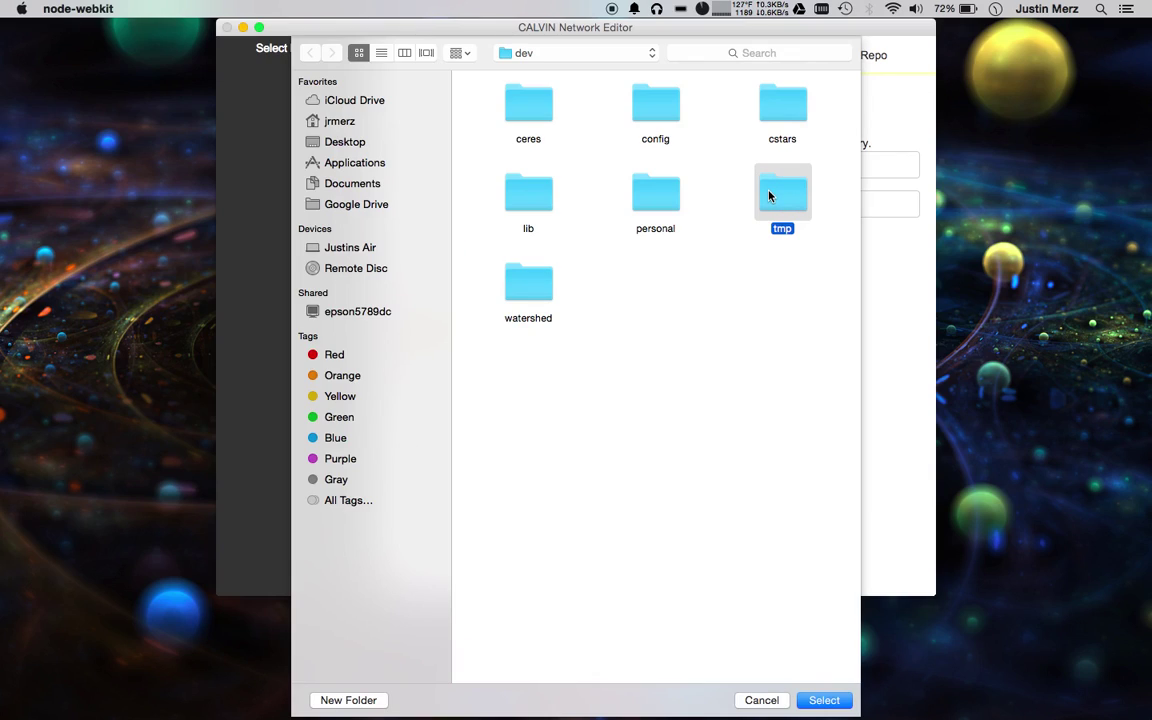
left_click(824, 700)
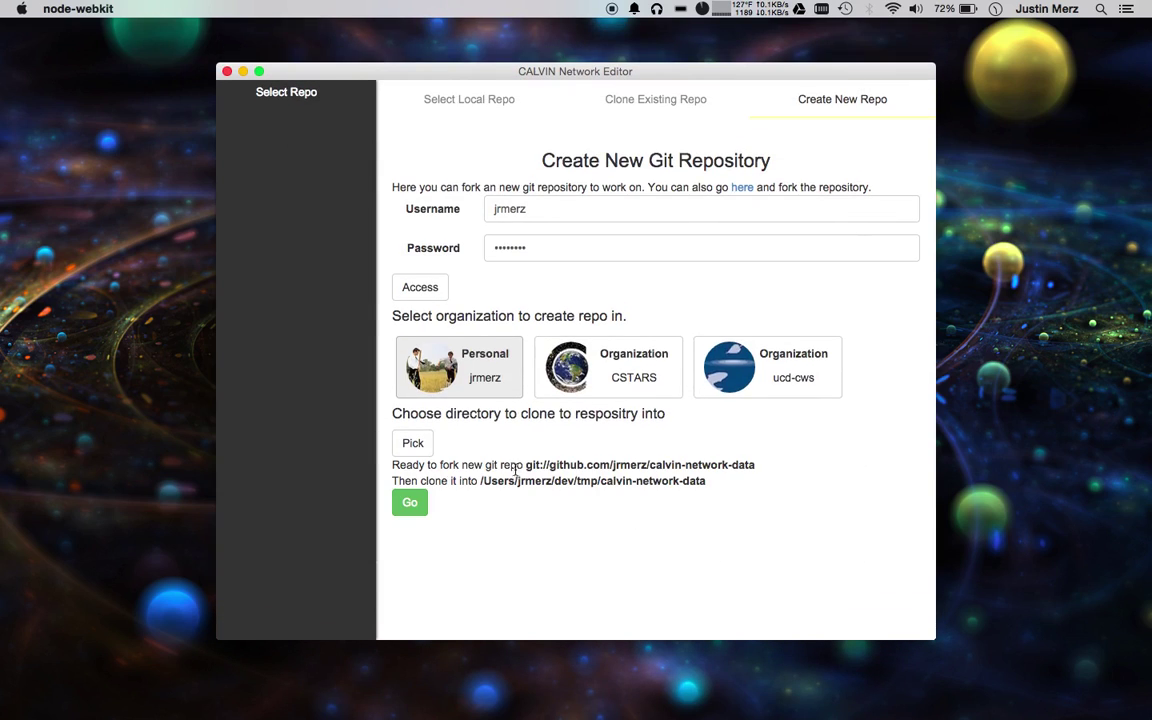
Check the fork's git URL and destination path, then fork and clone calvin-network-data.
left_click_drag(525, 465, 773, 465)
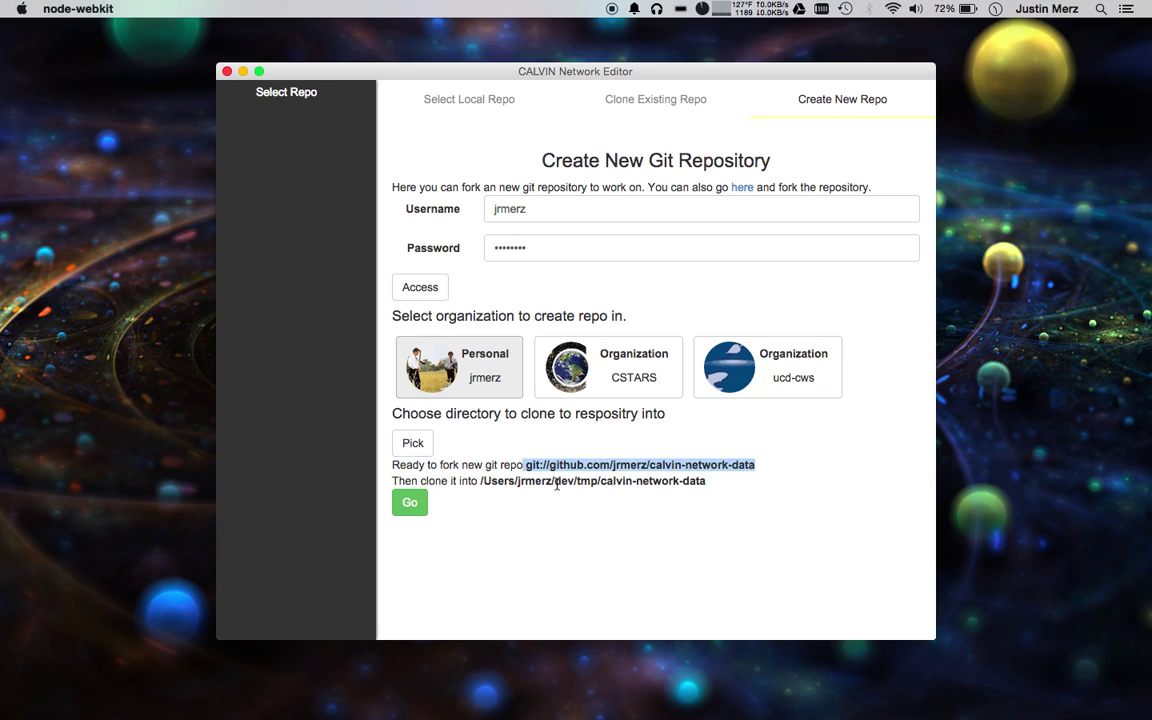
left_click_drag(479, 481, 705, 481)
left_click(468, 512)
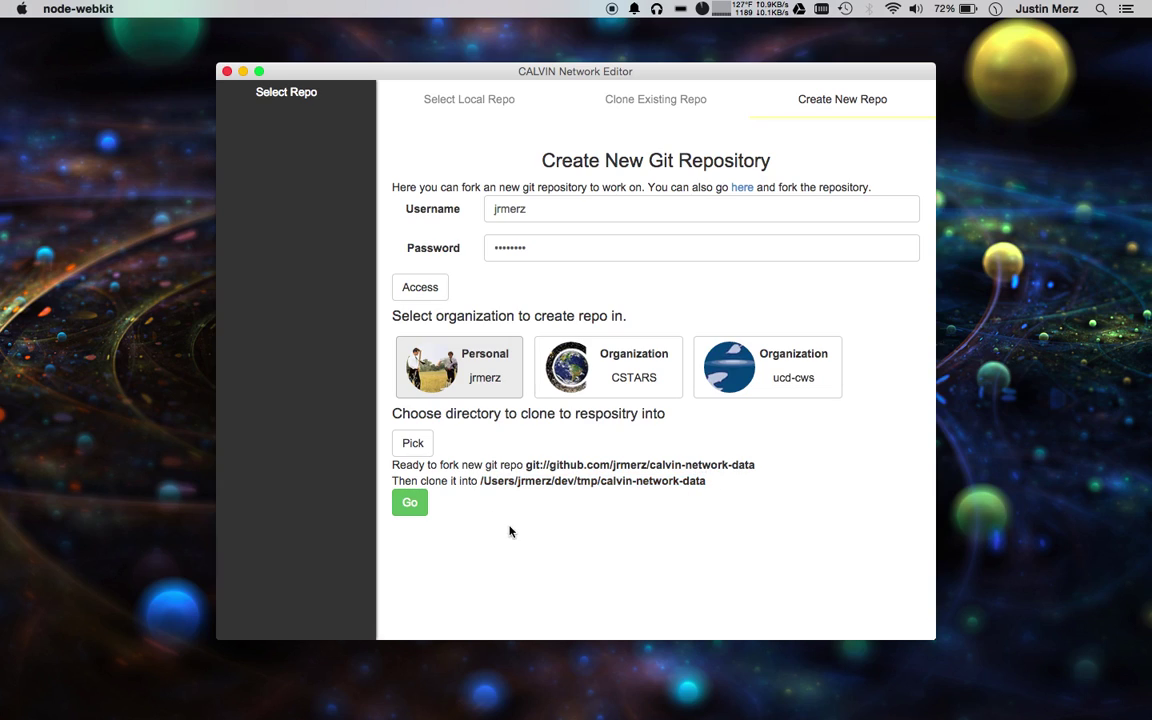
left_click(412, 504)
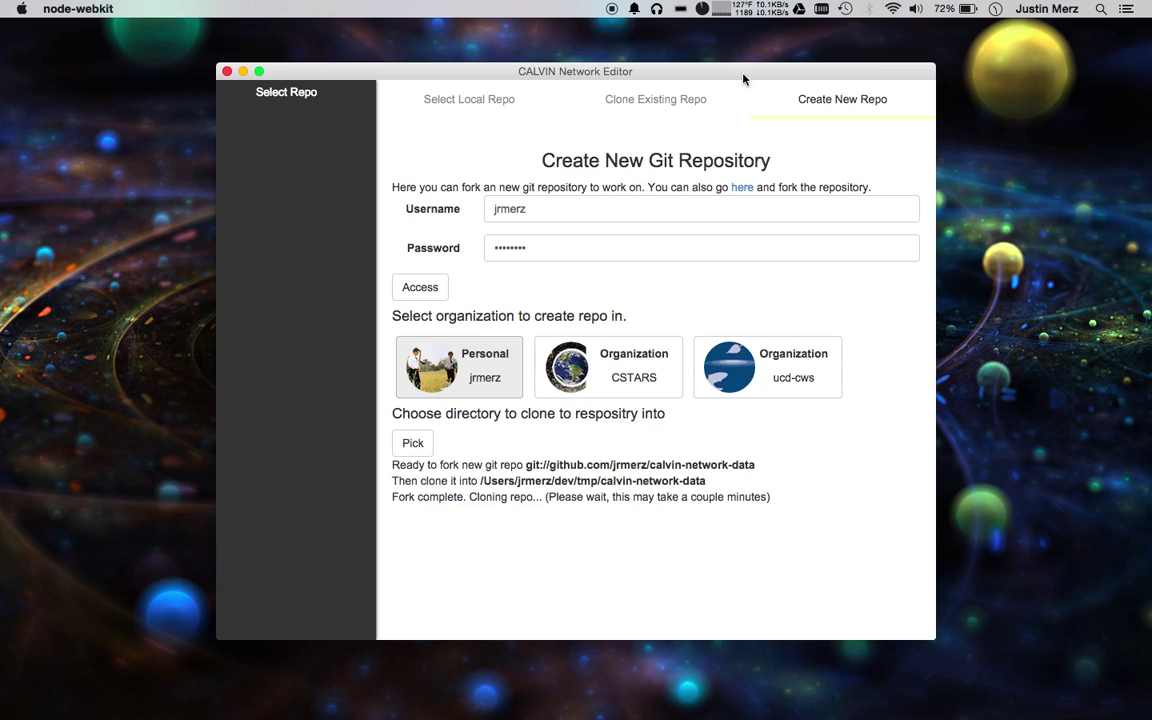
Bring Chrome back, reload the repository list and open the new calvin-network-data fork.
left_click_drag(737, 73, 586, 64)
mouse_move(728, 690)
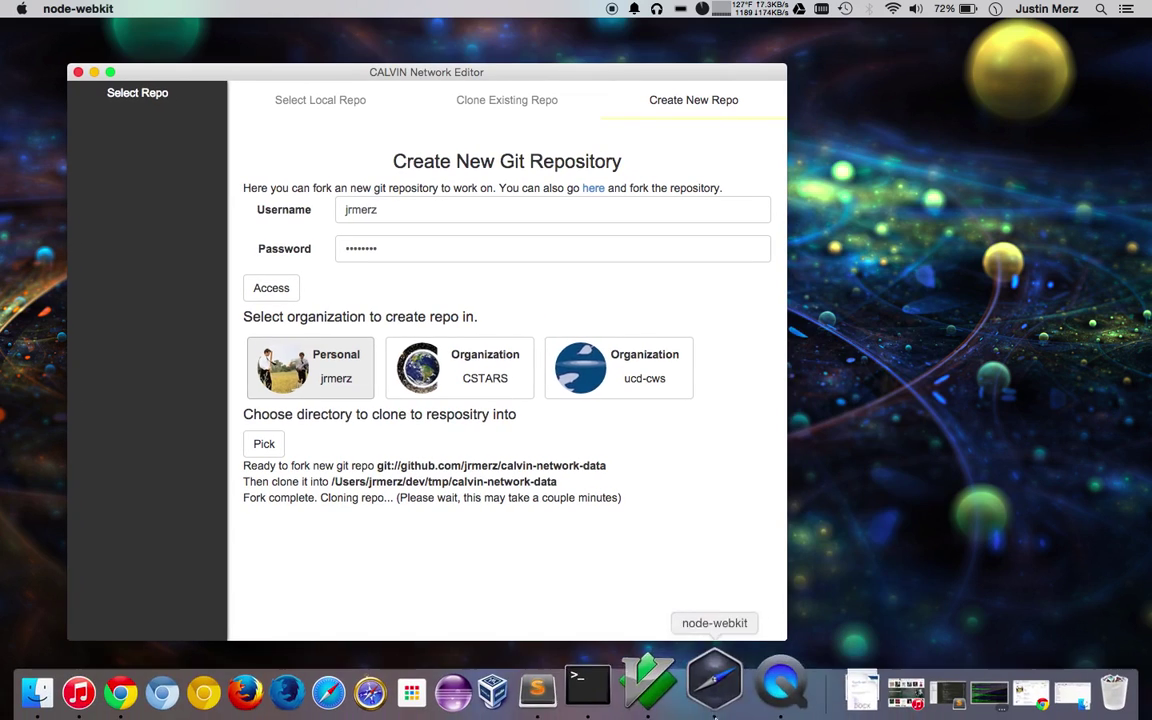
left_click(1033, 693)
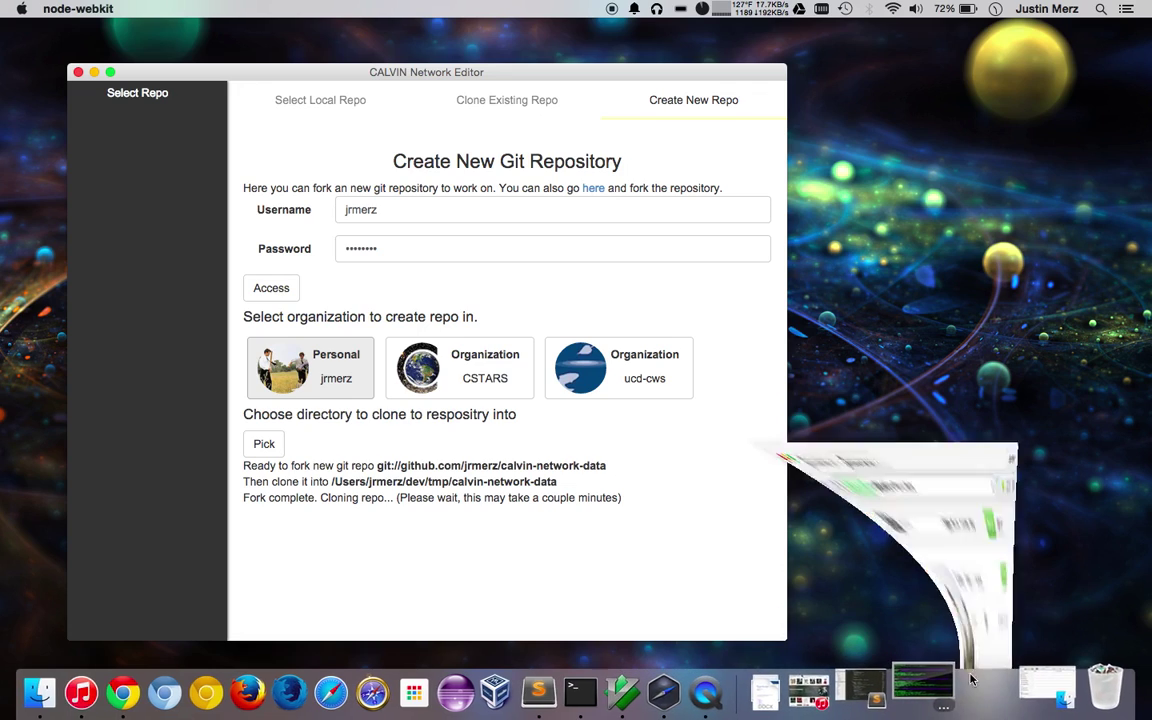
left_click(166, 96)
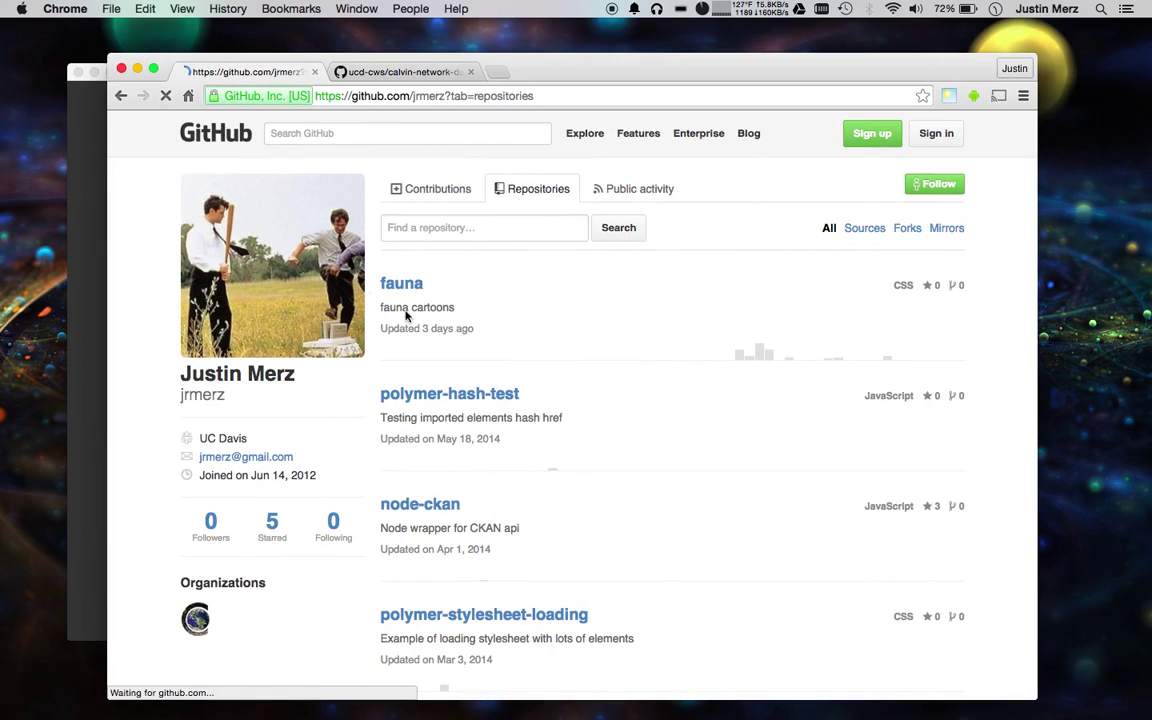
left_click(396, 285)
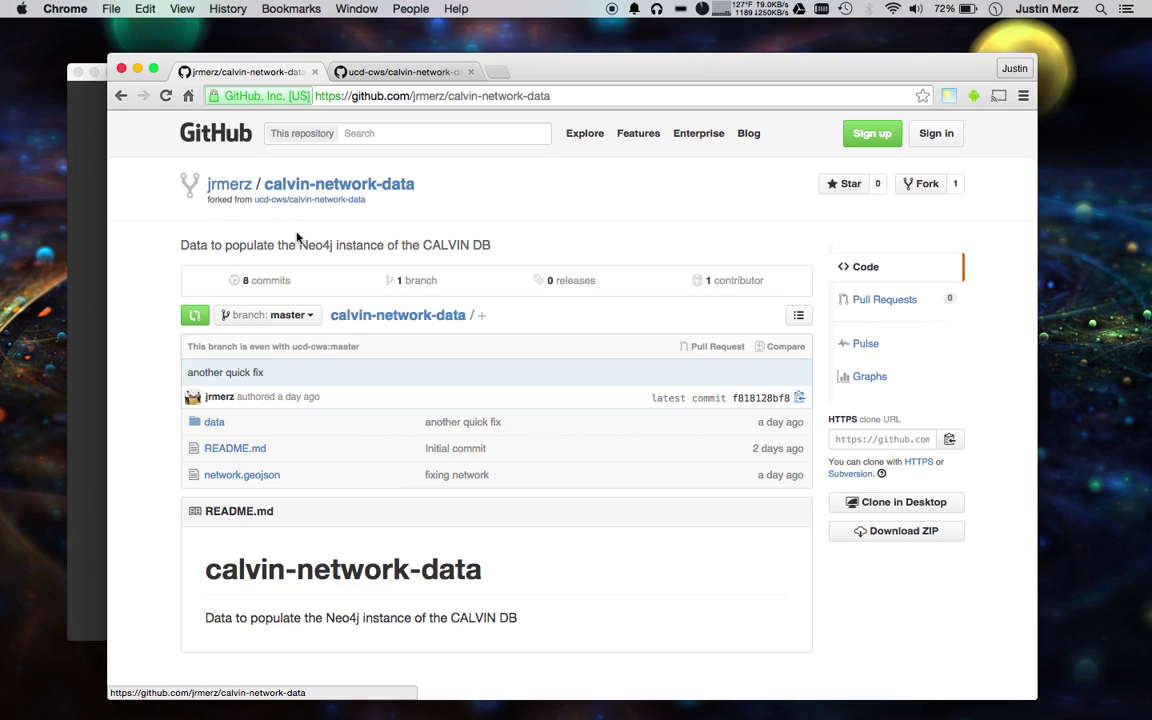
Return to the editor window showing the clone's Success! message.
left_click(92, 257)
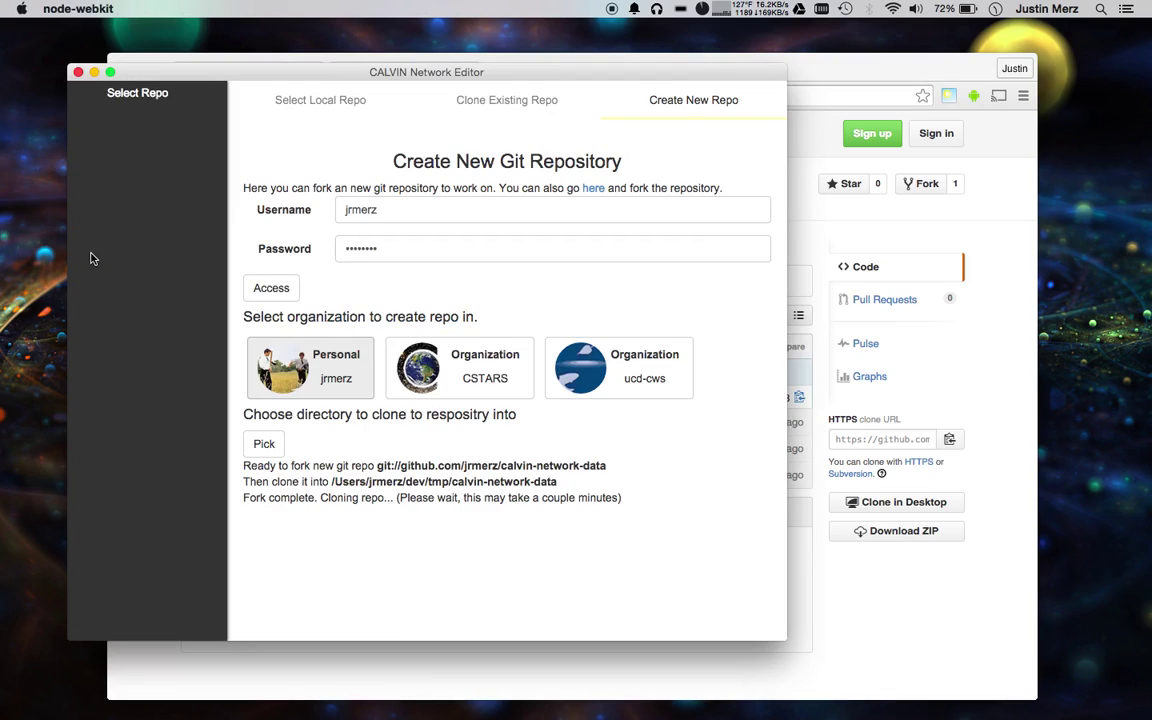
left_click(797, 607)
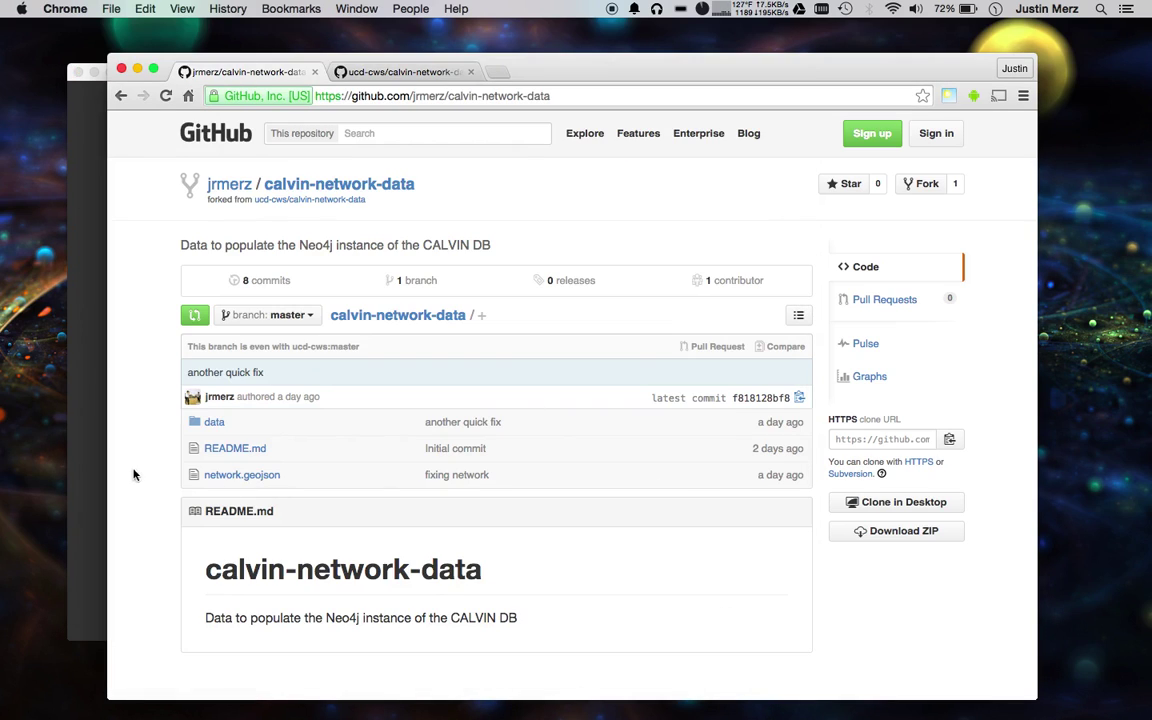
left_click(86, 470)
right_click(732, 543)
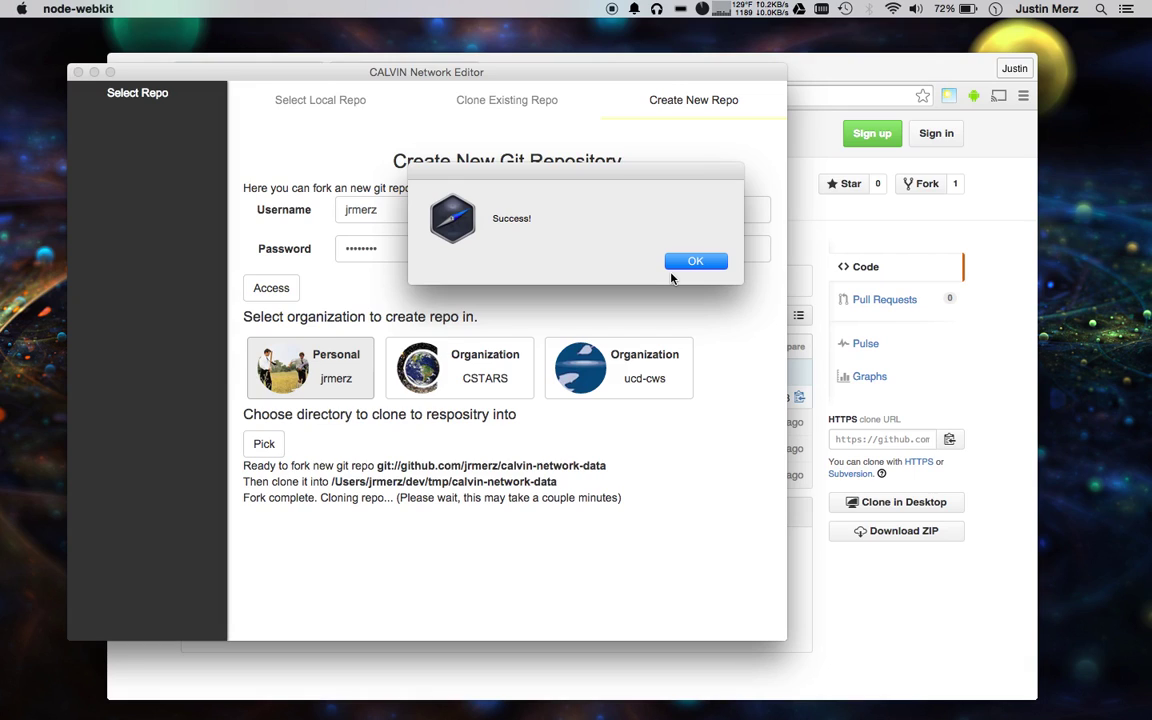
Dismiss the success message and inspect calvin-network-data > data > nodes in Finder.
left_click(689, 259)
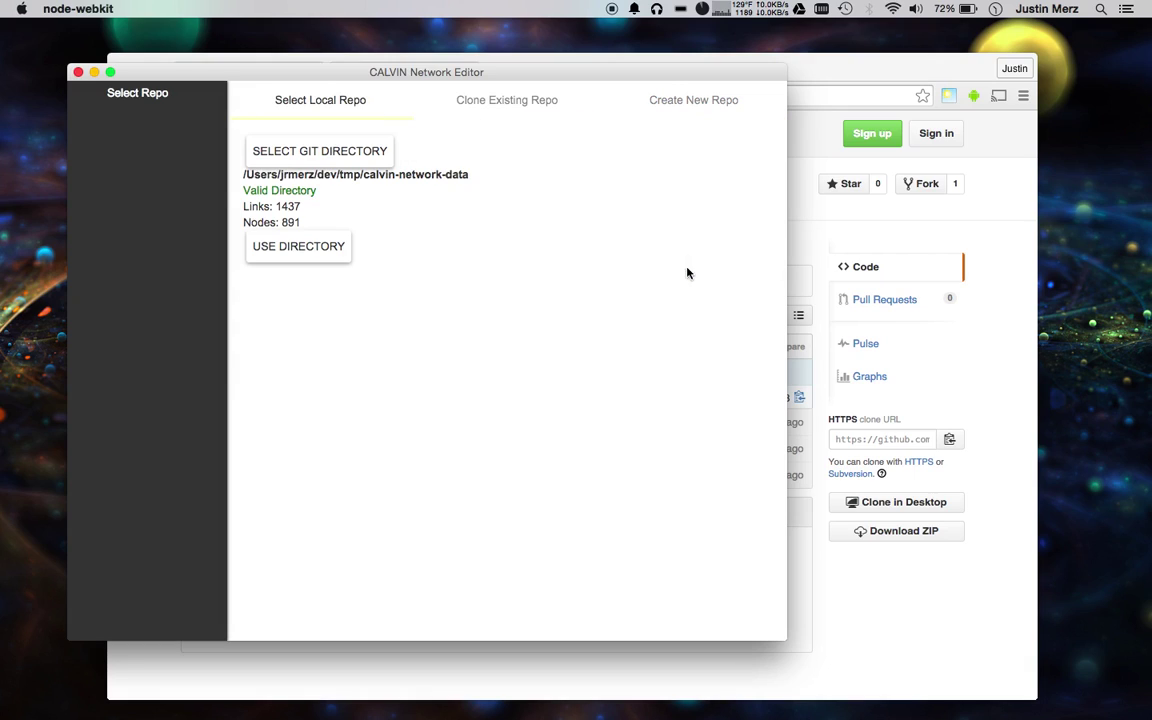
mouse_move(780, 705)
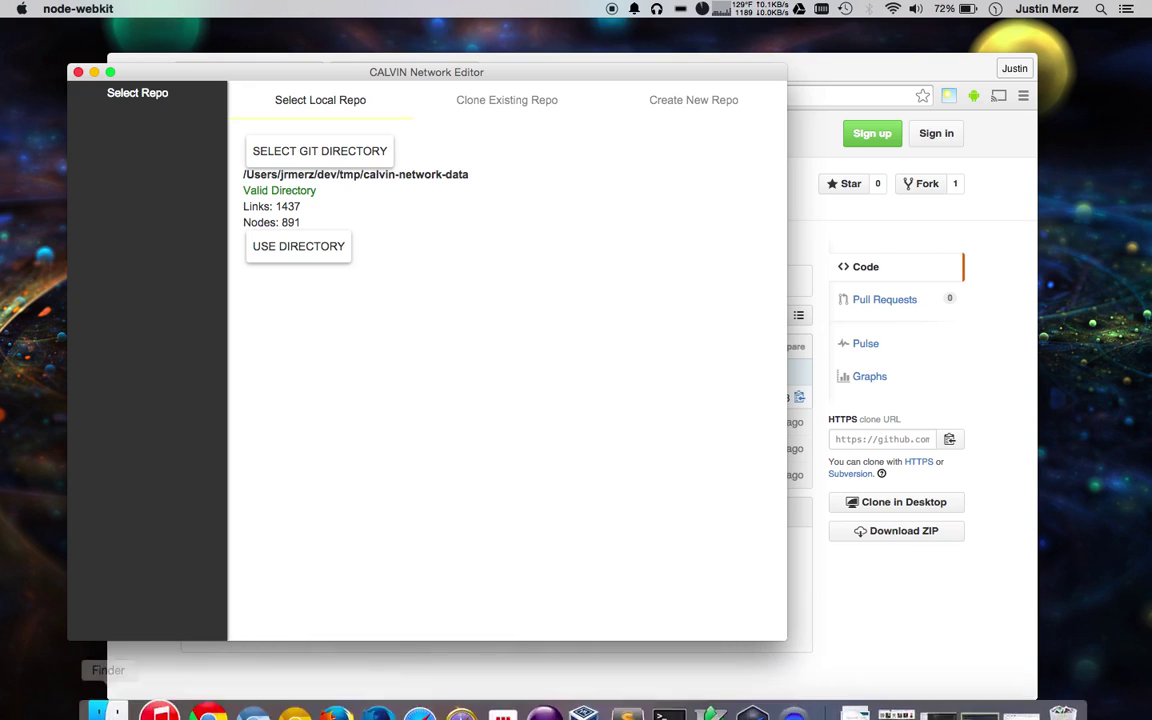
left_click(103, 700)
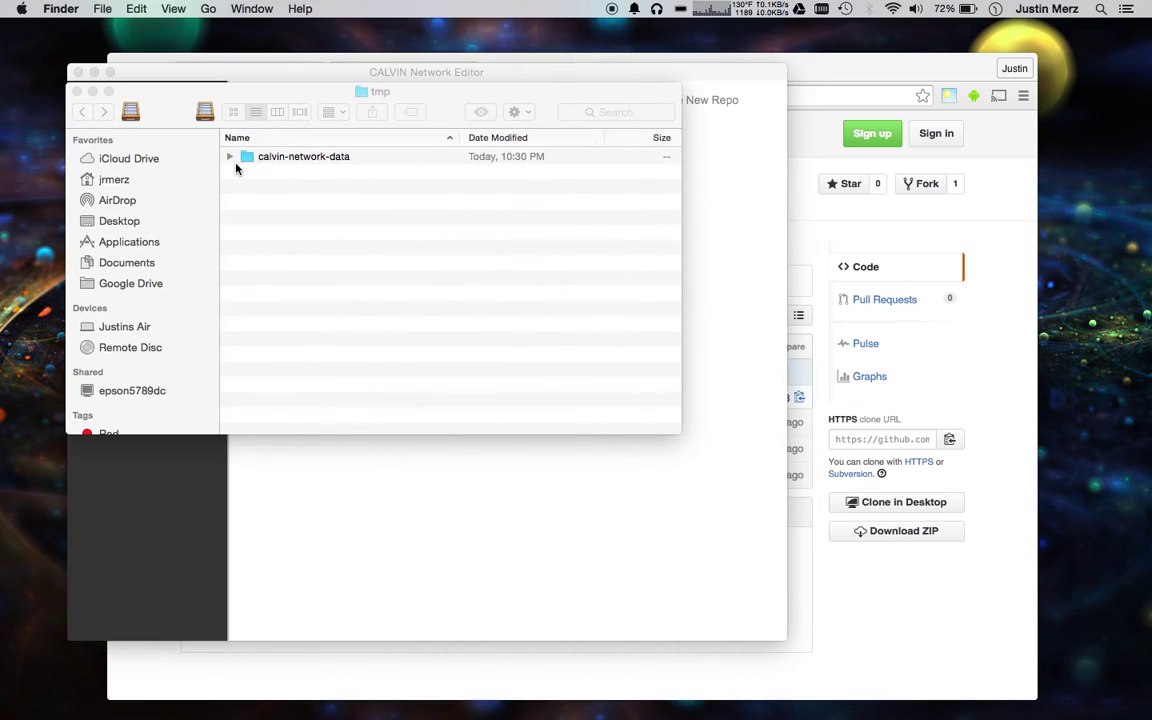
left_click(230, 157)
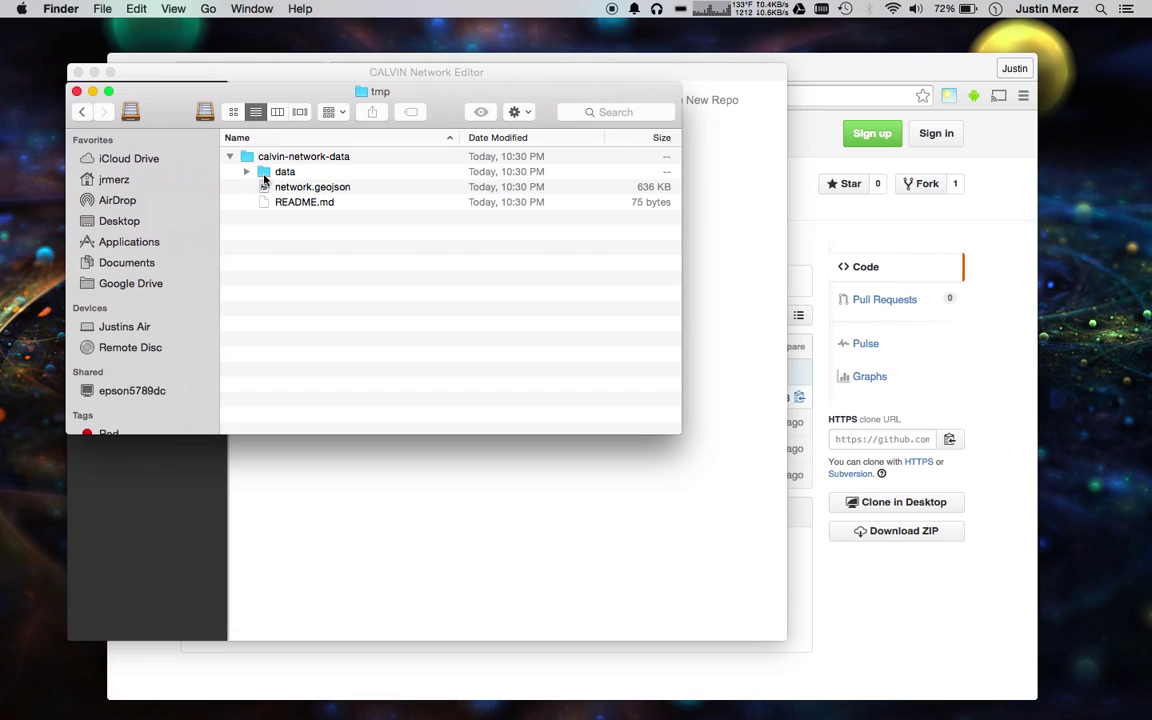
left_click(246, 171)
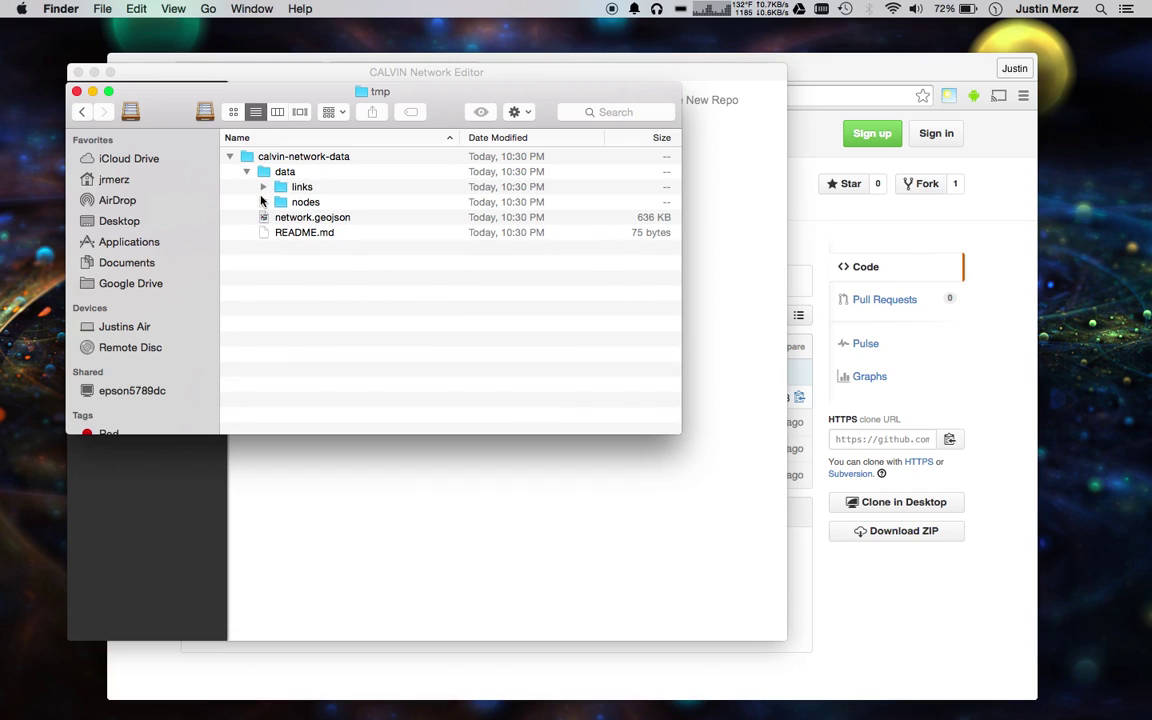
left_click(262, 201)
Collapse nodes, put Finder away and return to the editor showing 1437 links, 891 nodes.
left_click(262, 202)
left_click(92, 91)
left_click(446, 325)
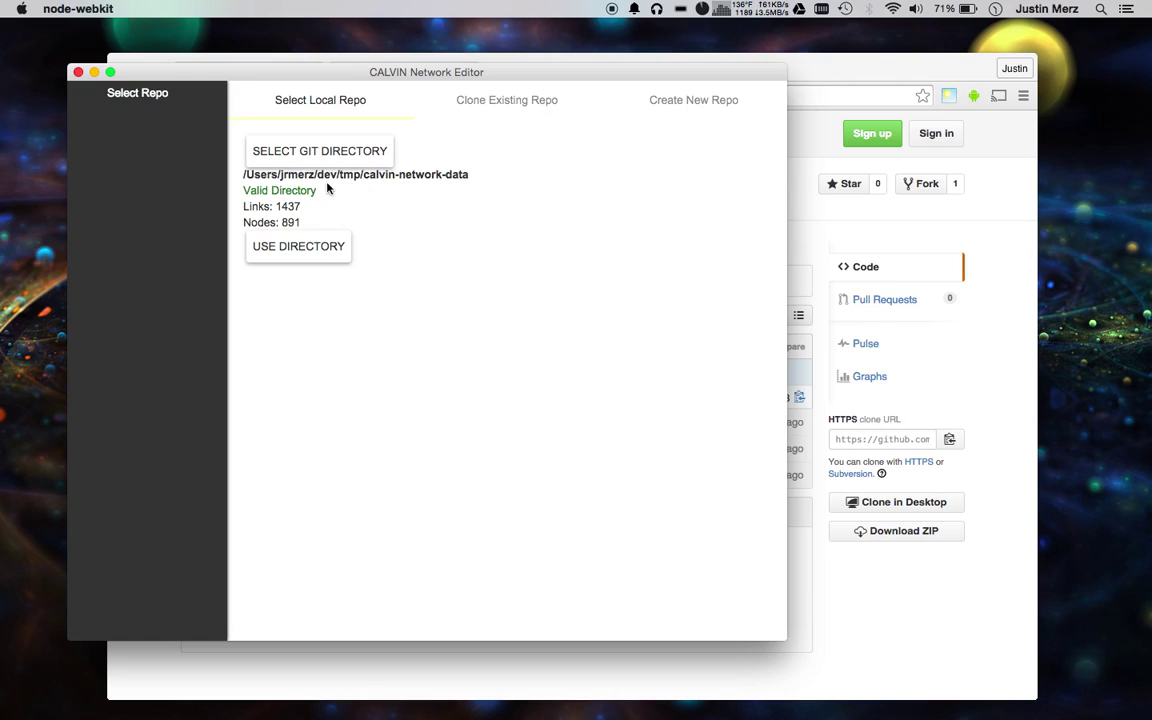
Load the cloned directory, enlarge and frame the map, and open the SR-HHR Hetch Hetchy Reservoir node.
left_click(321, 254)
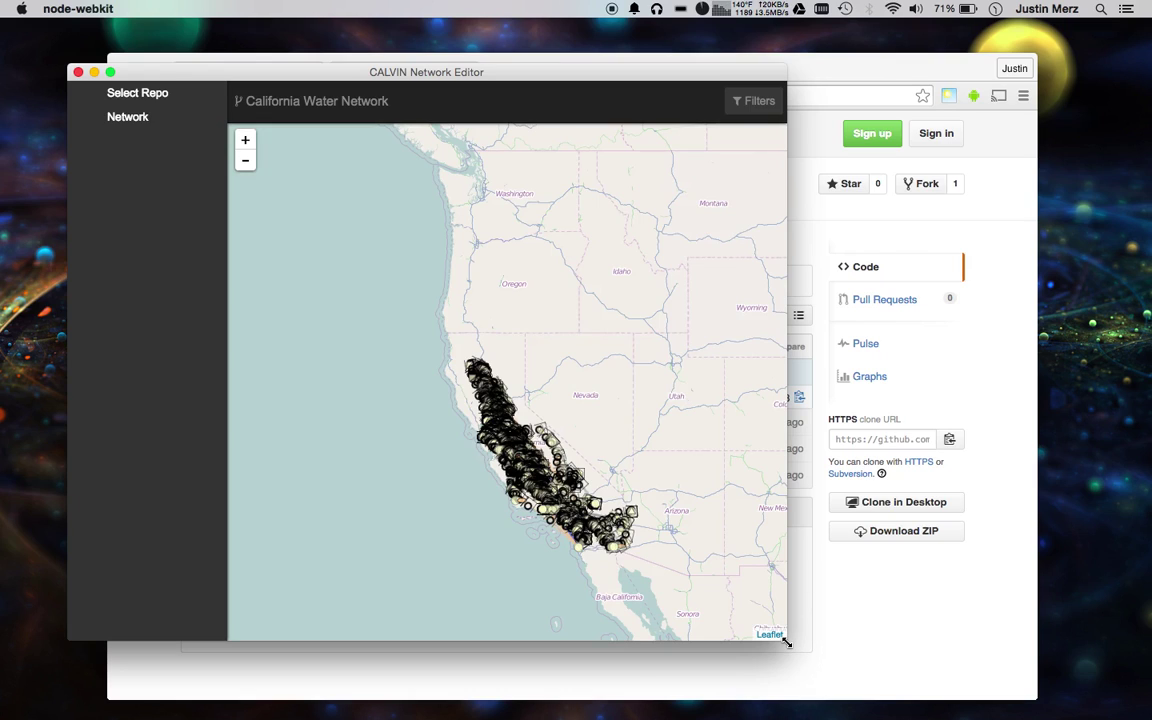
left_click_drag(786, 639, 1025, 686)
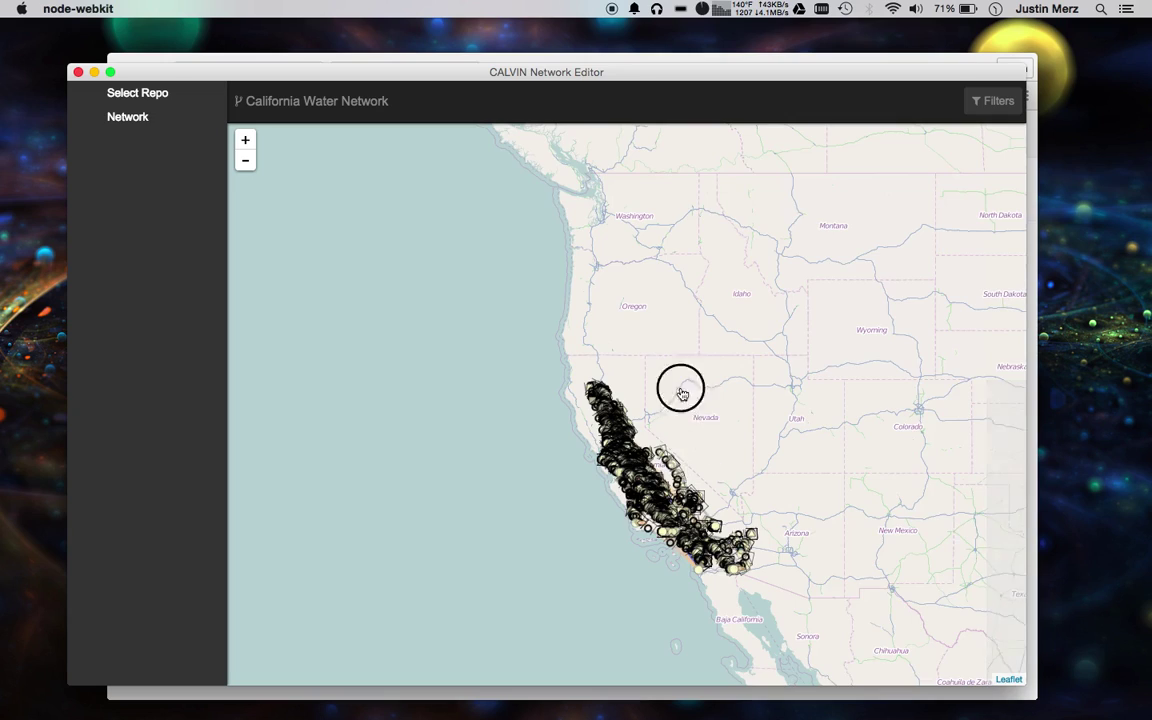
left_click_drag(676, 386, 669, 358)
scroll(669, 358, "up", 1)
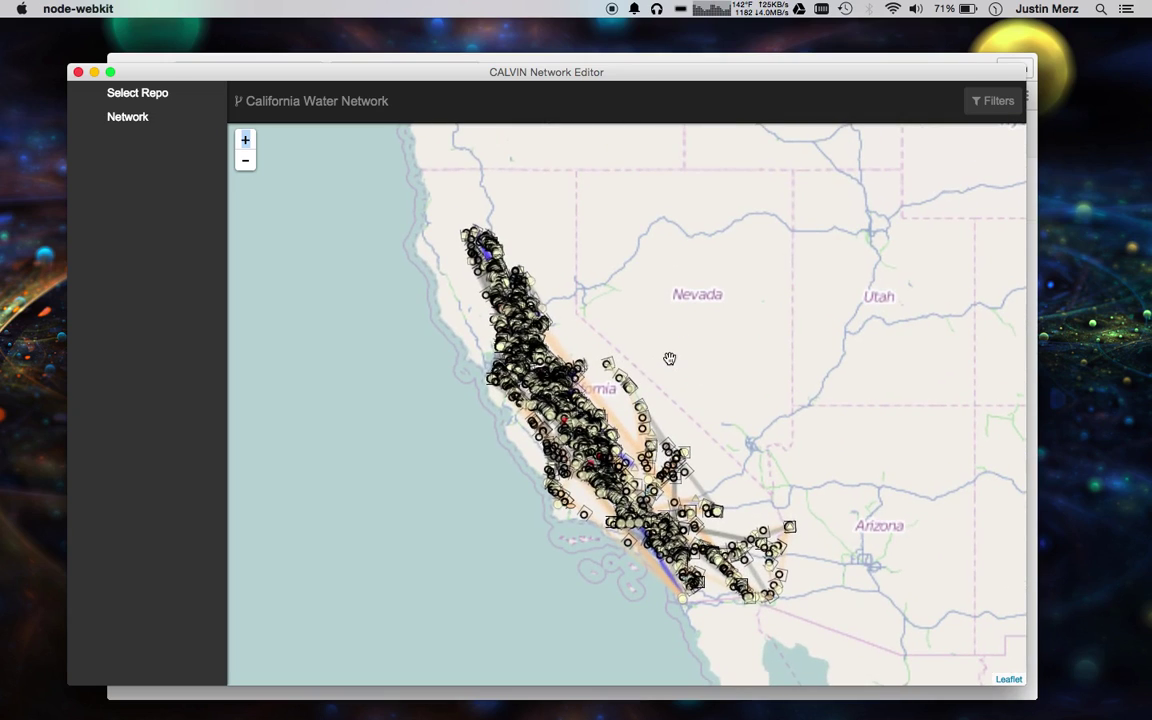
scroll(669, 358, "up", 1)
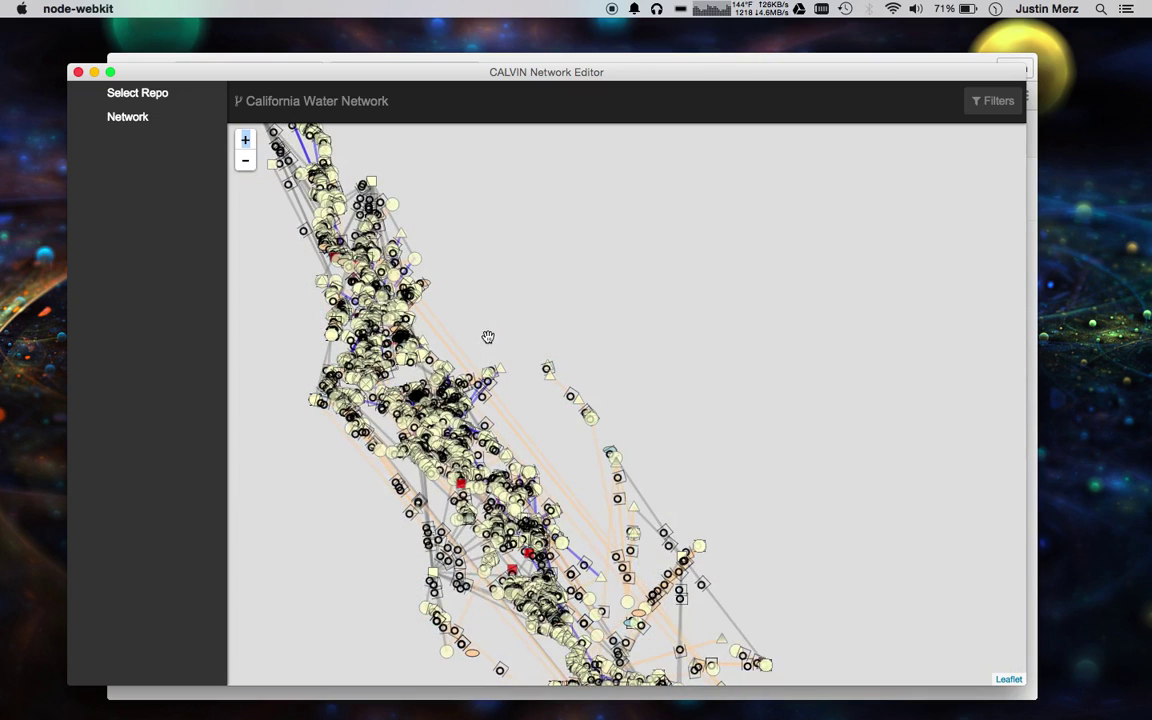
left_click_drag(488, 337, 589, 310)
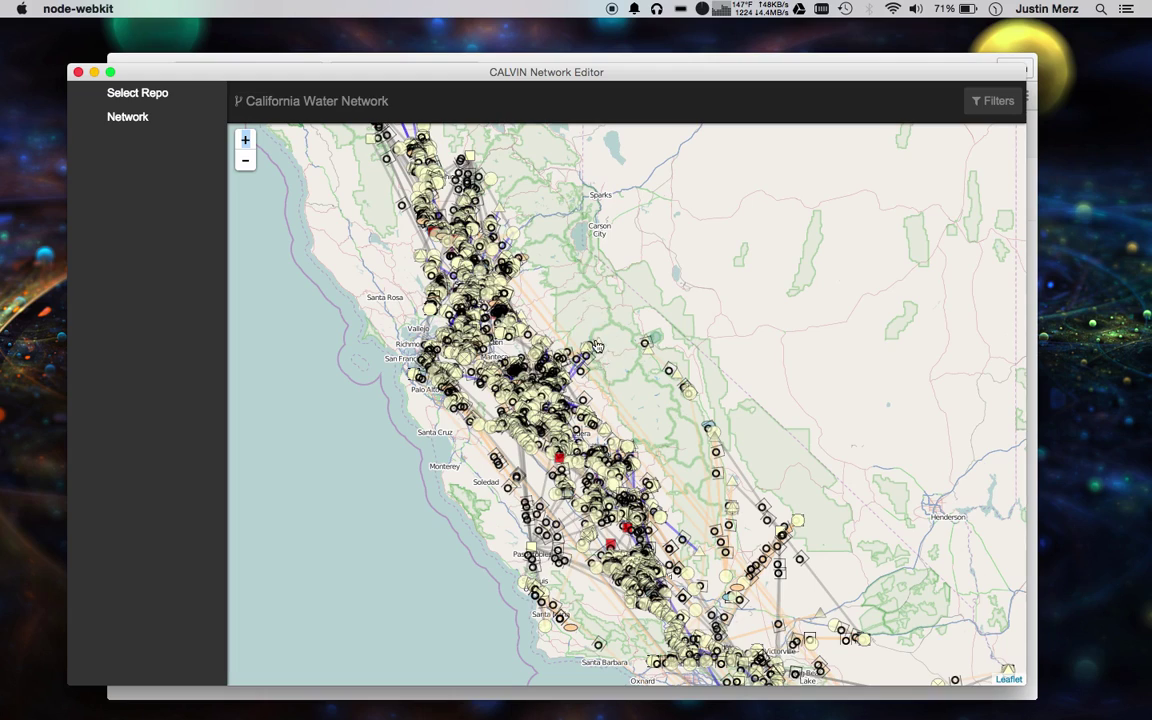
left_click(598, 348)
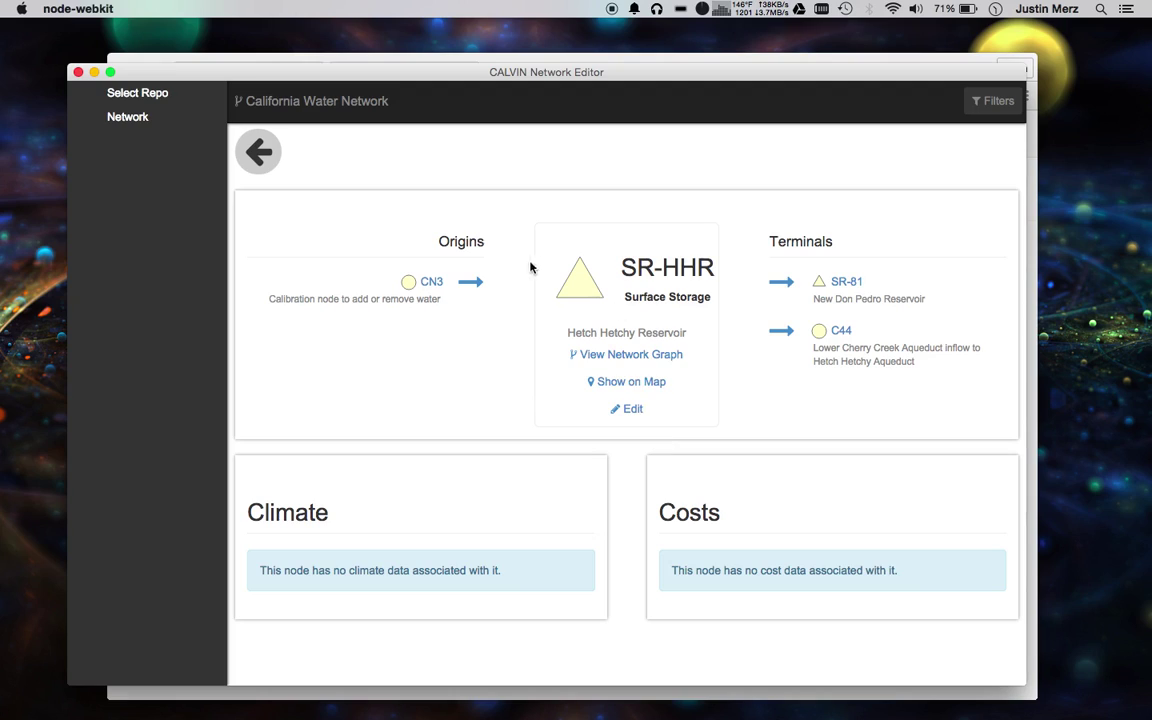
left_click(630, 412)
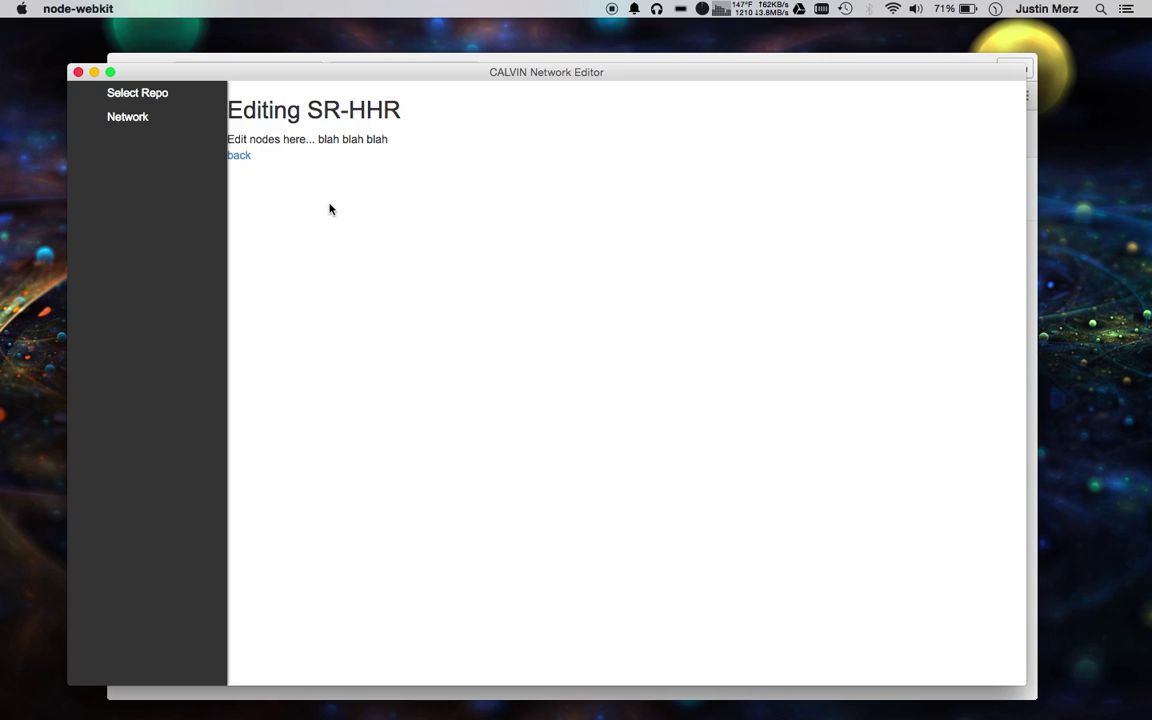
left_click(241, 157)
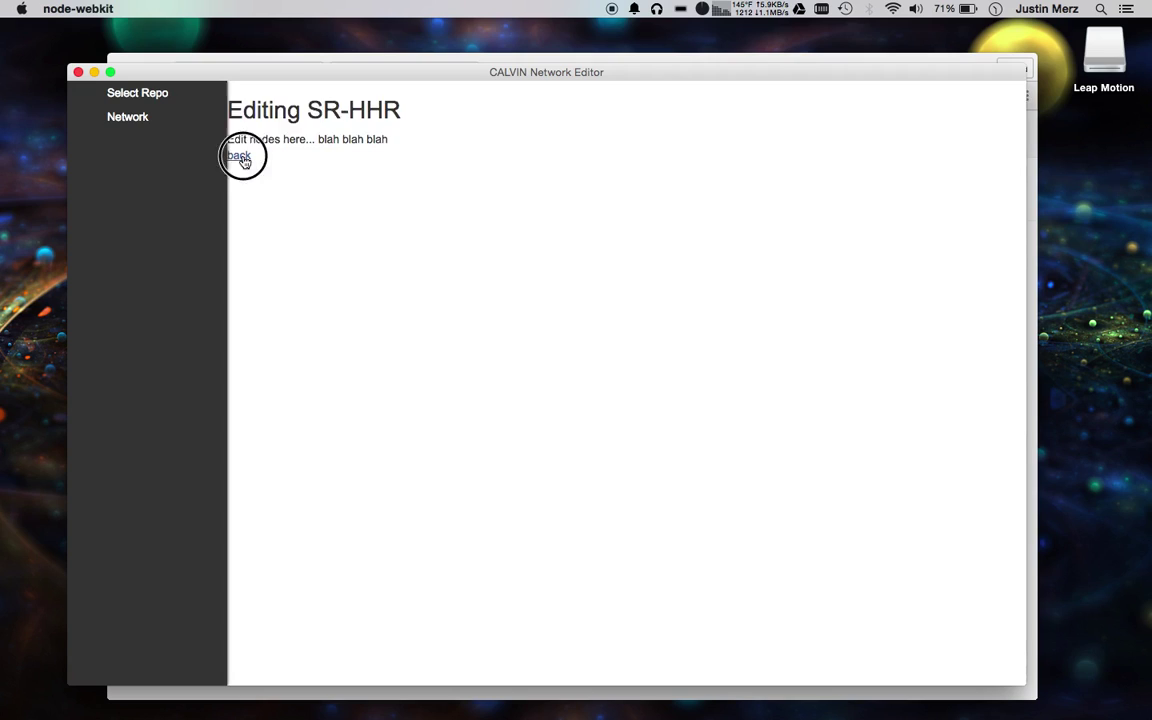